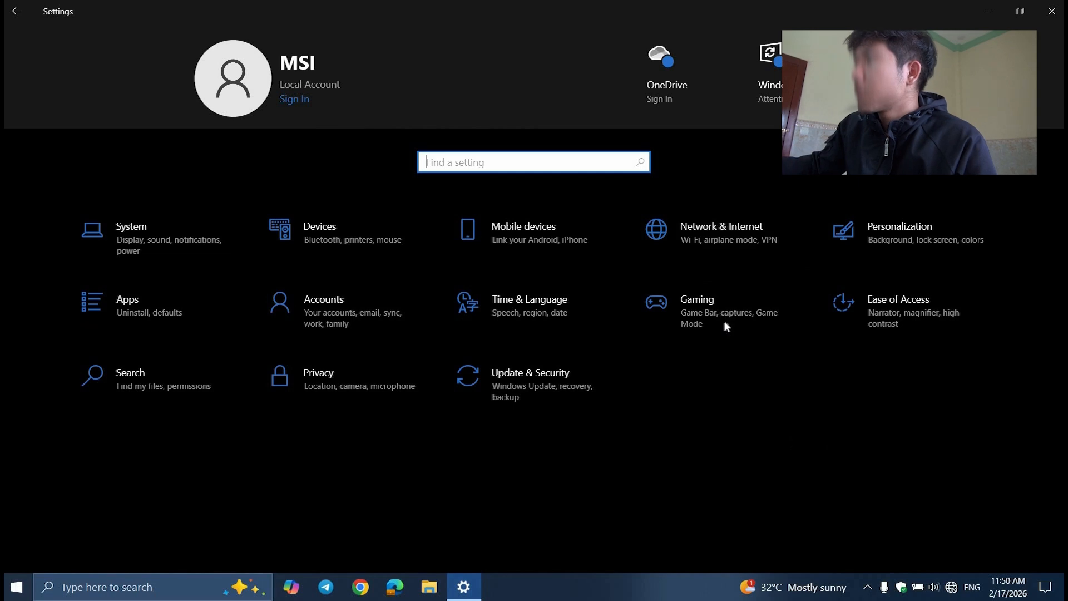
- Review the Game Bar, Captures and Game Mode pages of the Gaming settings and close Settings
left_click(693, 306)
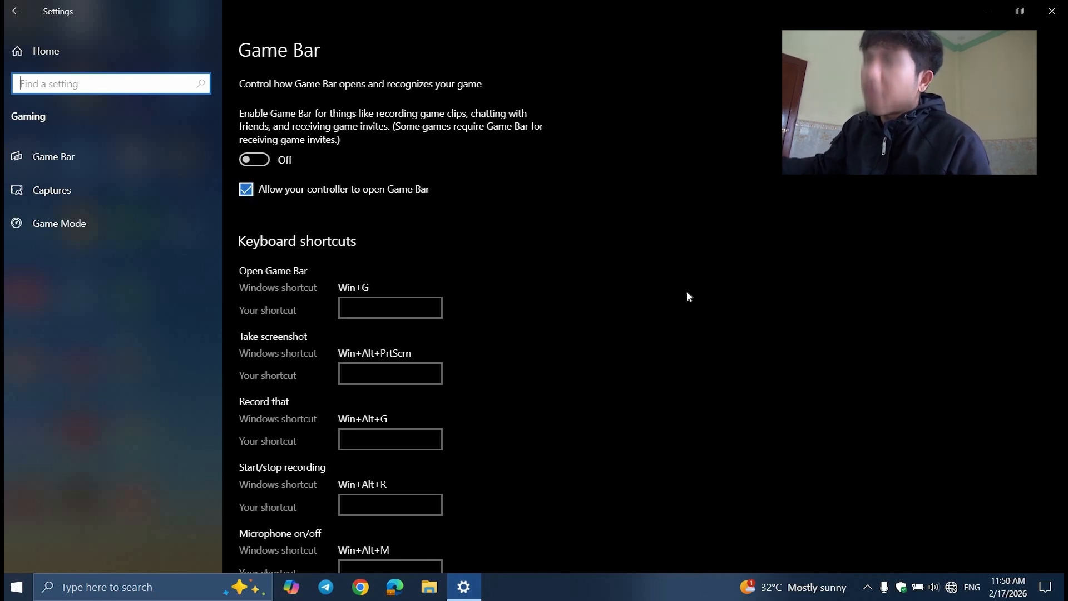
left_click(143, 190)
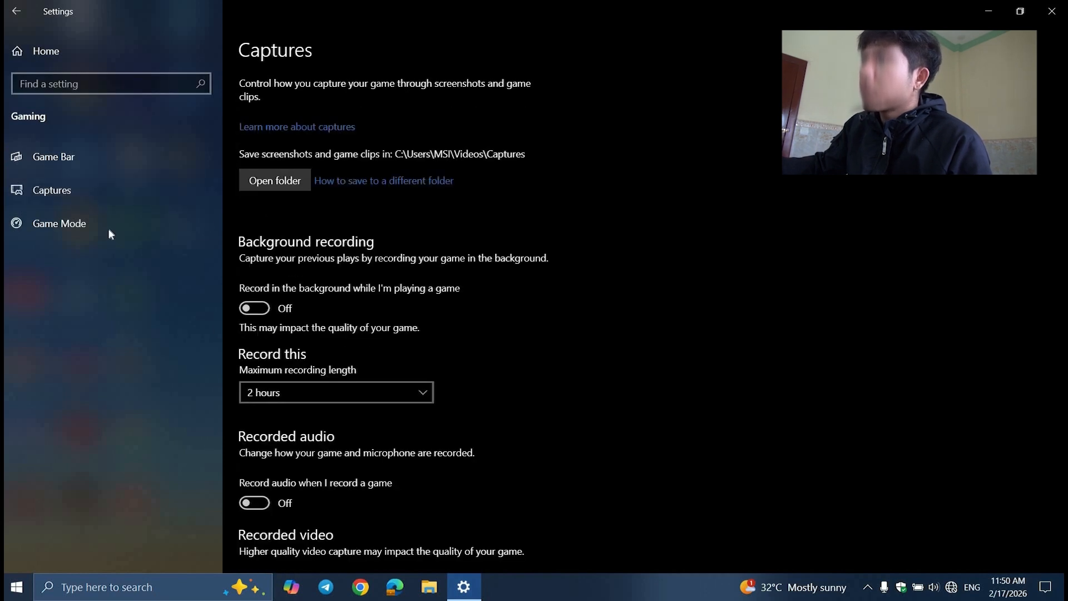
left_click(108, 228)
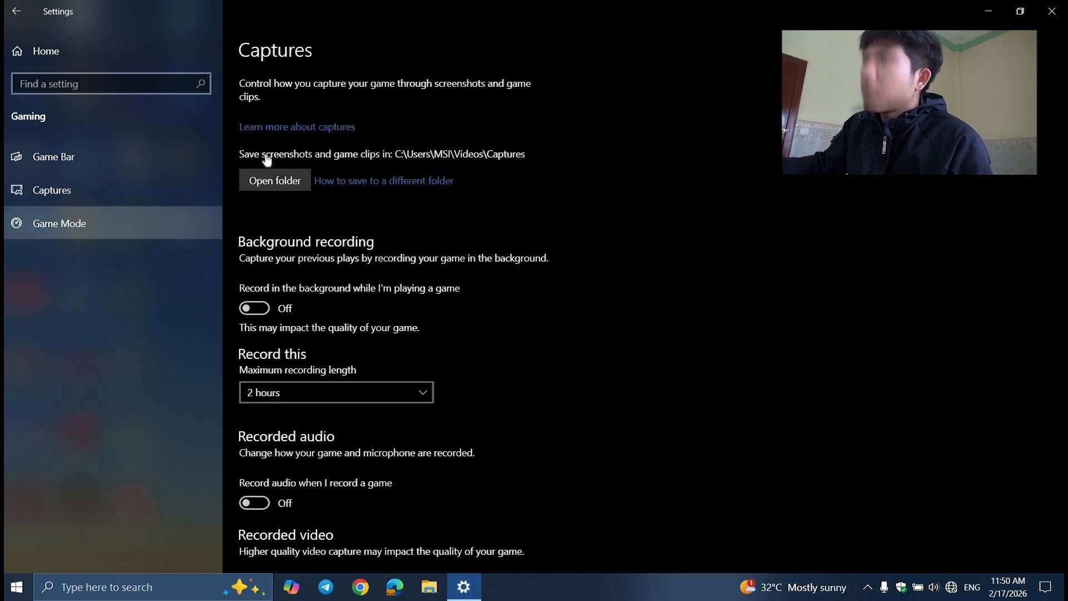
left_click(16, 52)
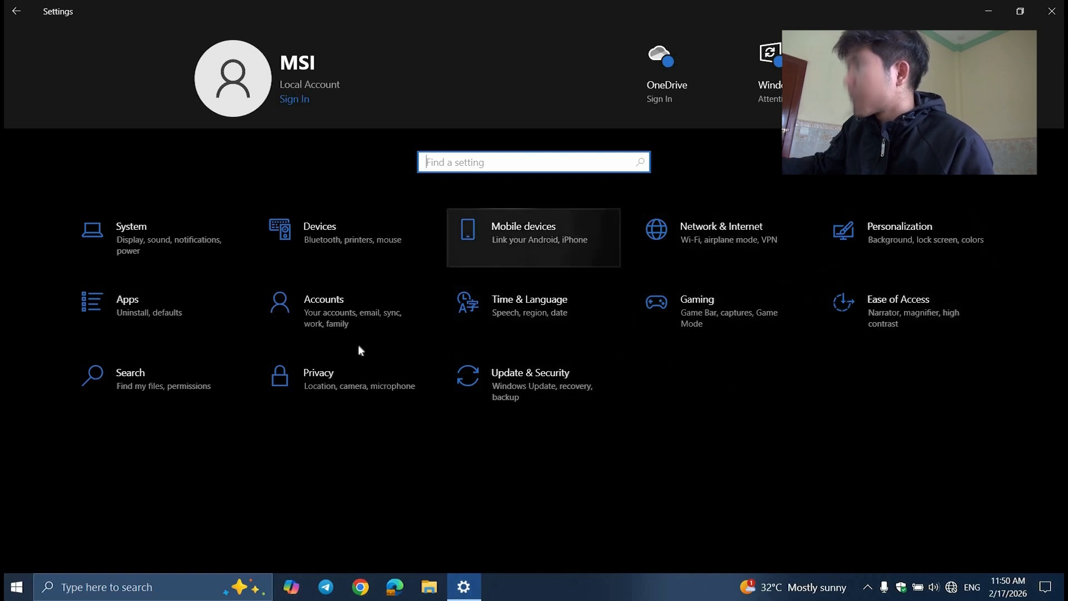
key("alt+F4")
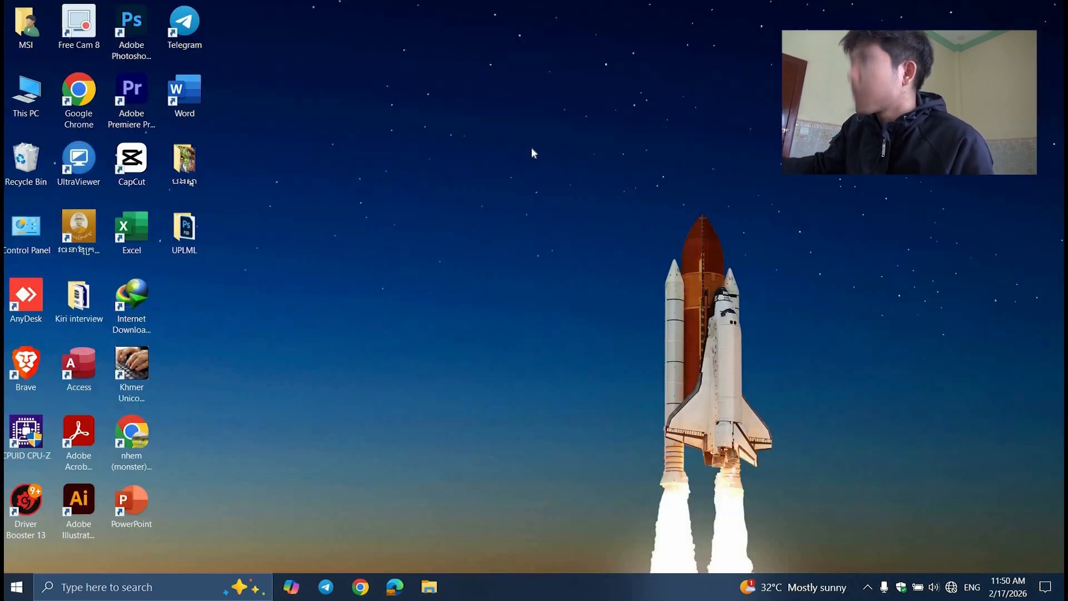
- Refresh the desktop three times
right_click(531, 148)
left_click(583, 192)
right_click(557, 161)
left_click(581, 203)
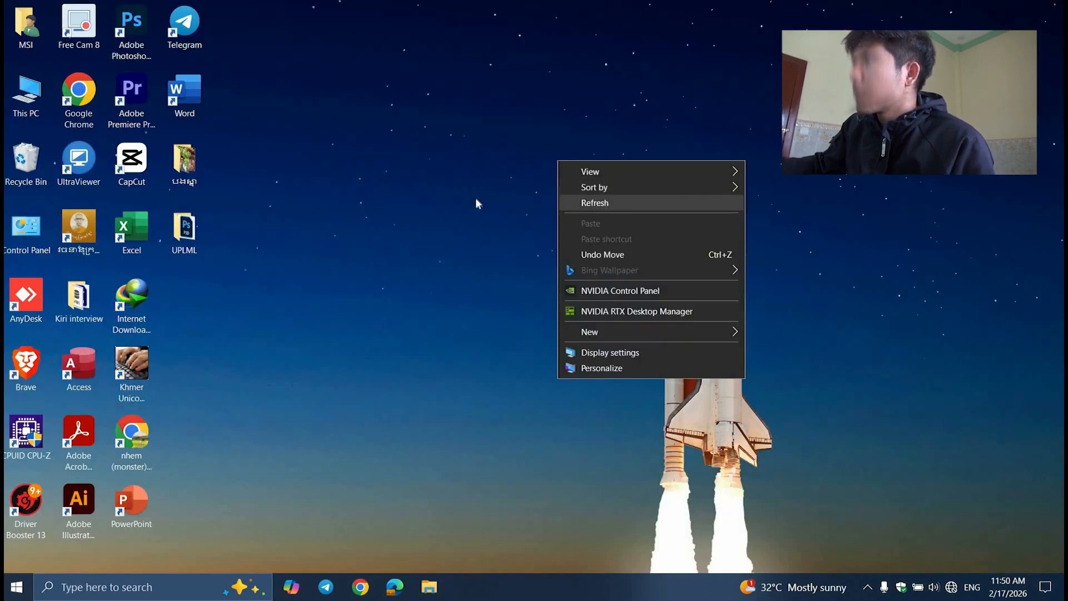
right_click(455, 170)
left_click(474, 212)
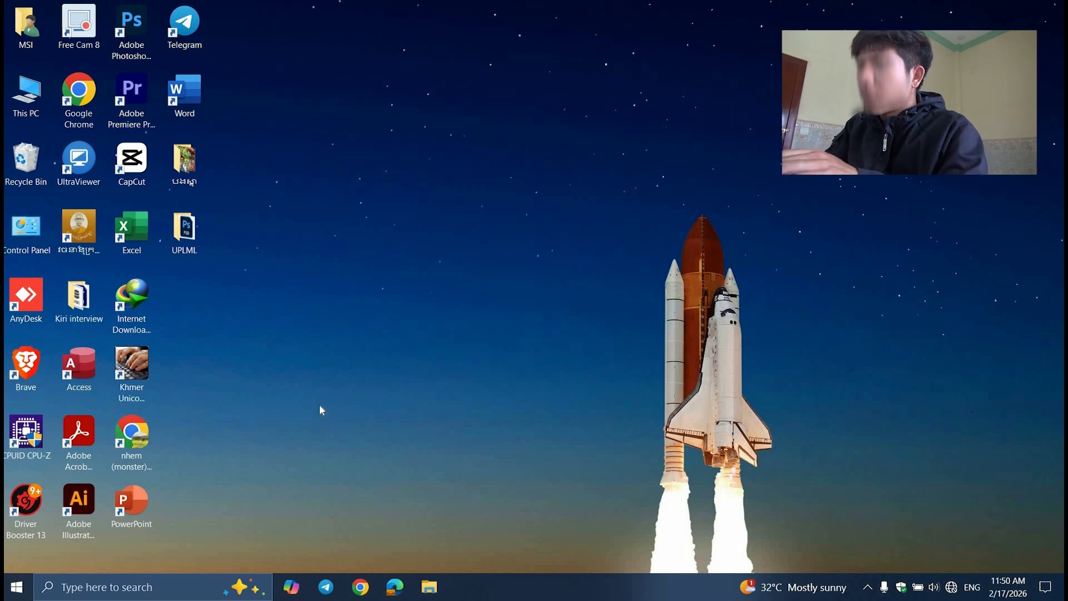
- Find the Windows appearance and performance options, review the custom visual effects, and close the dialog without changes
key("super")
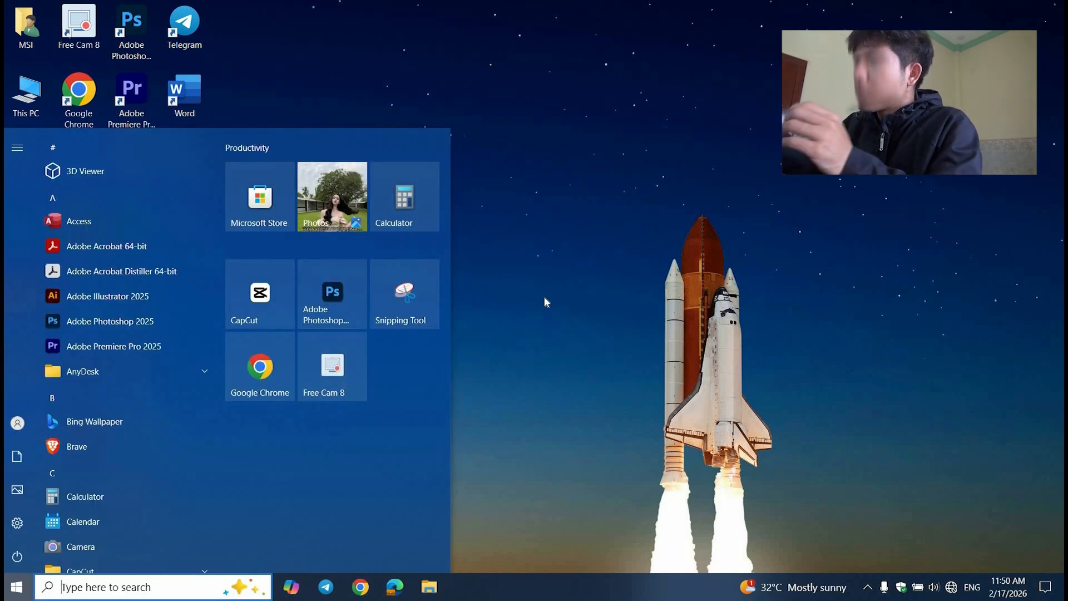
type("ad")
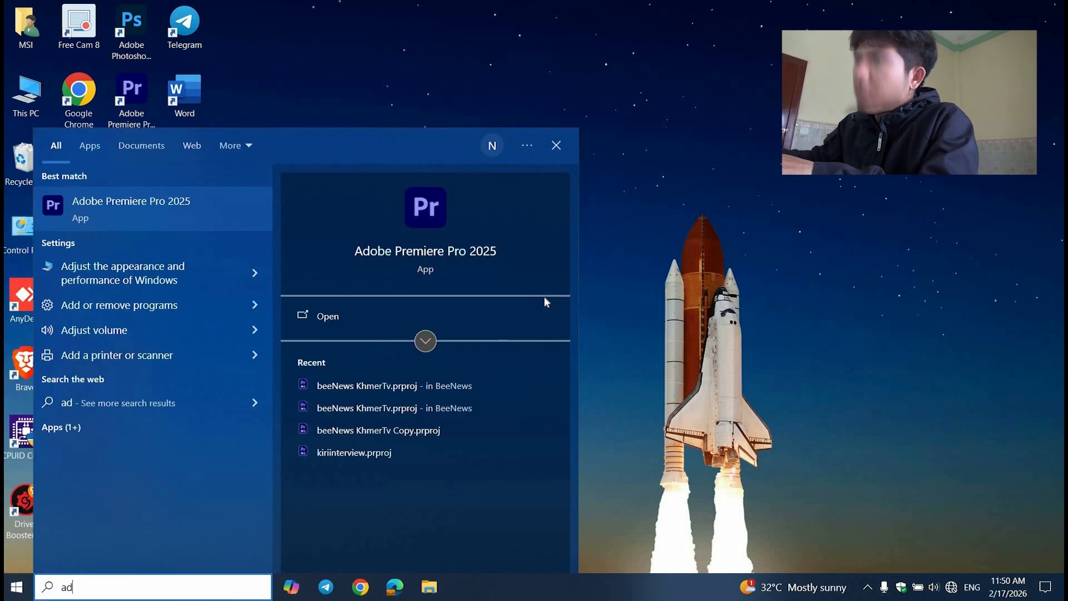
left_click(150, 273)
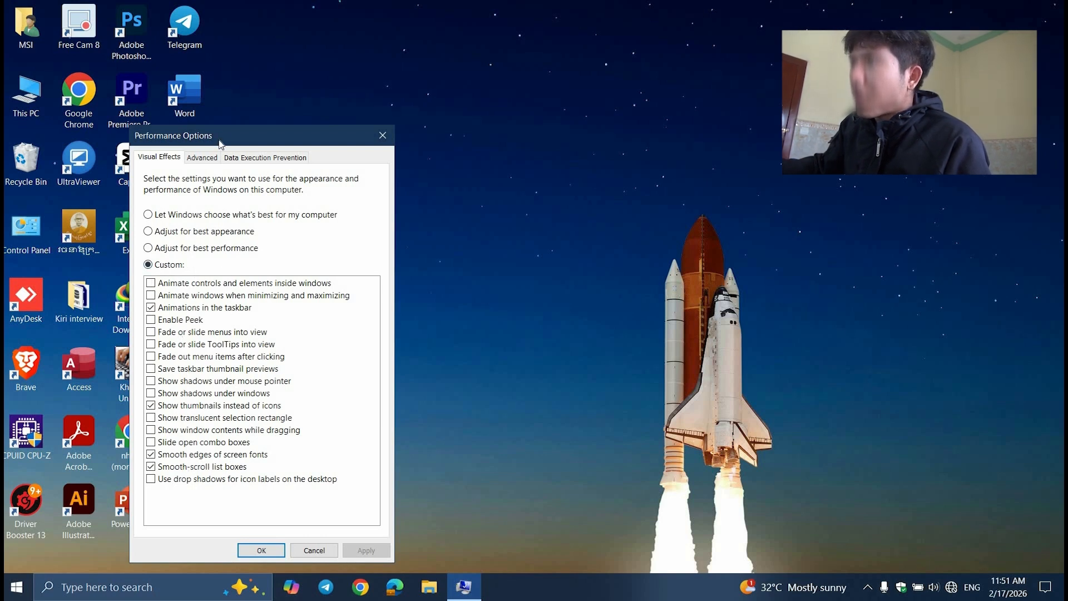
left_click_drag(188, 135, 268, 130)
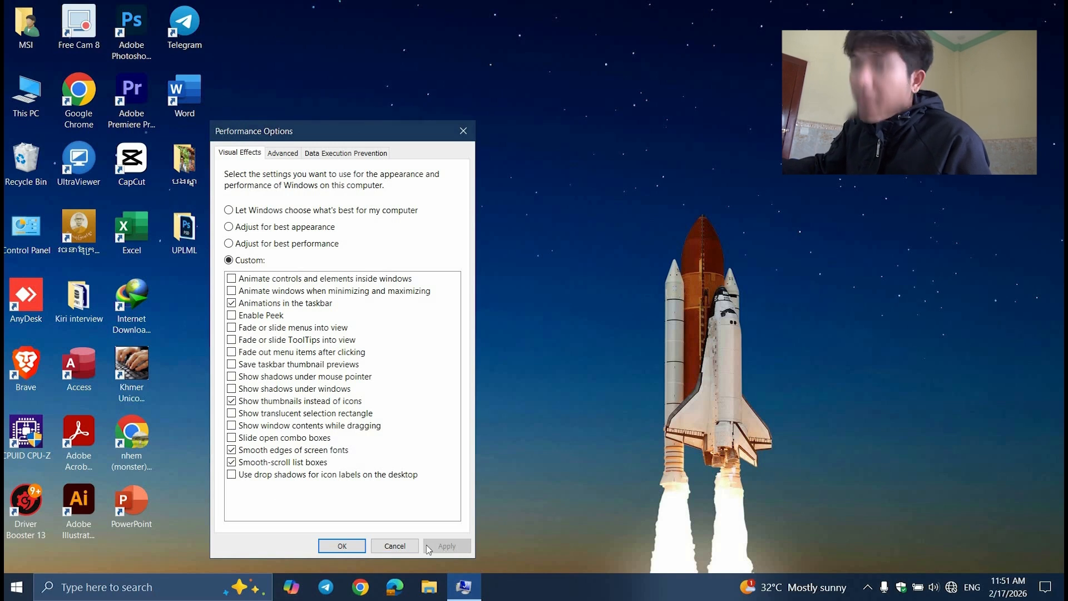
key("Escape")
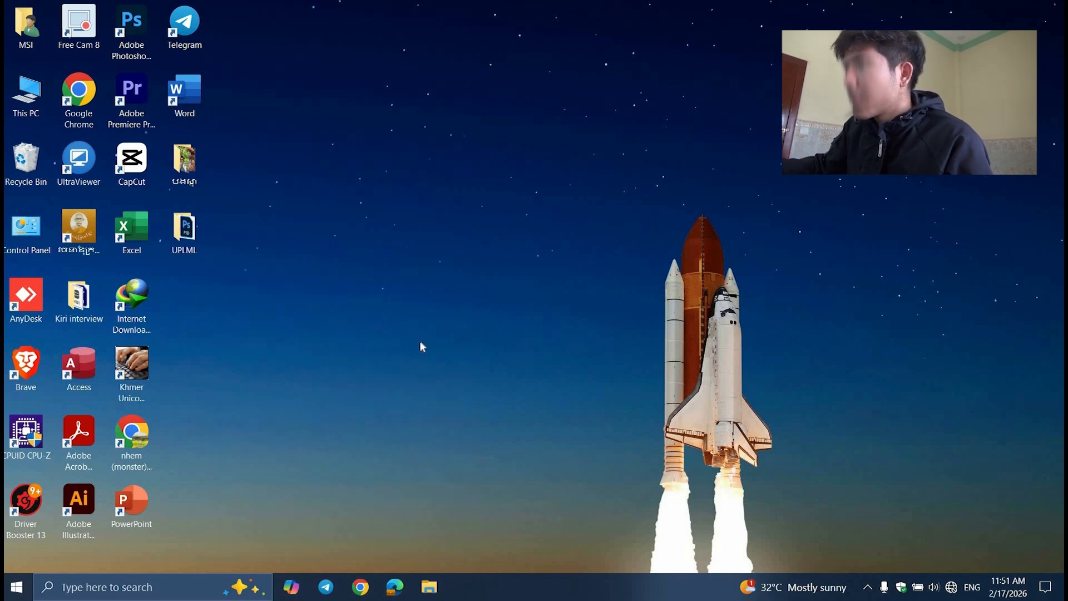
- Open the NVIDIA Control Panel from the desktop
right_click(459, 323)
left_click(459, 322)
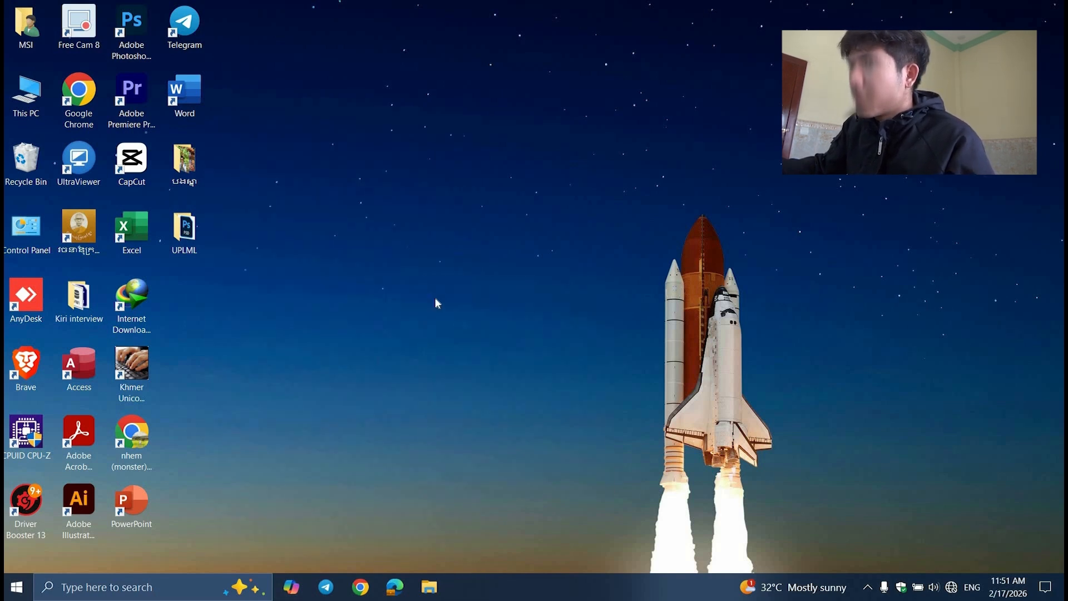
right_click(396, 145)
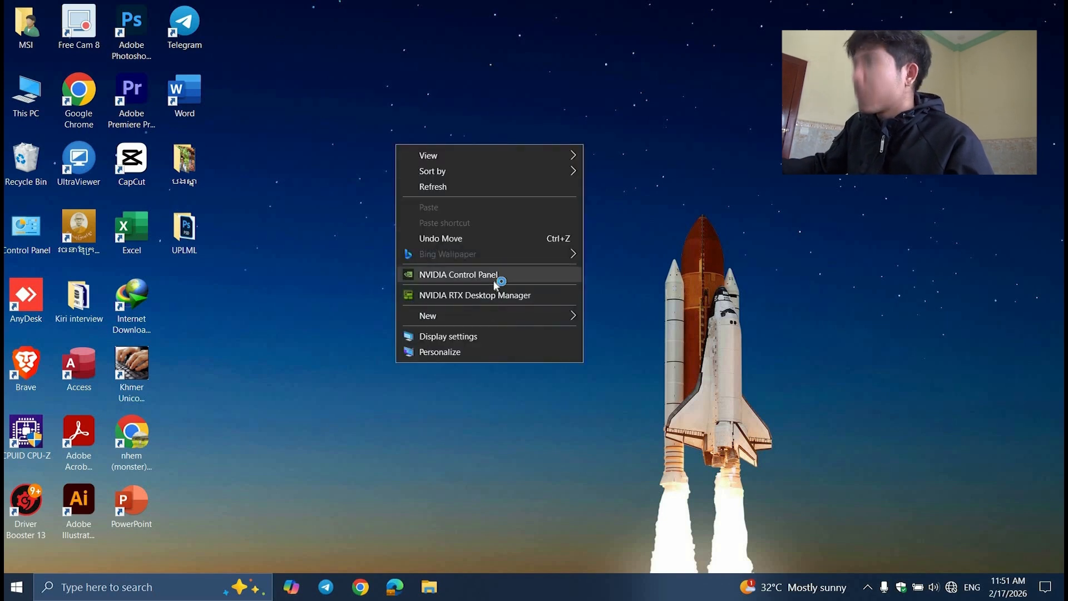
left_click(377, 247)
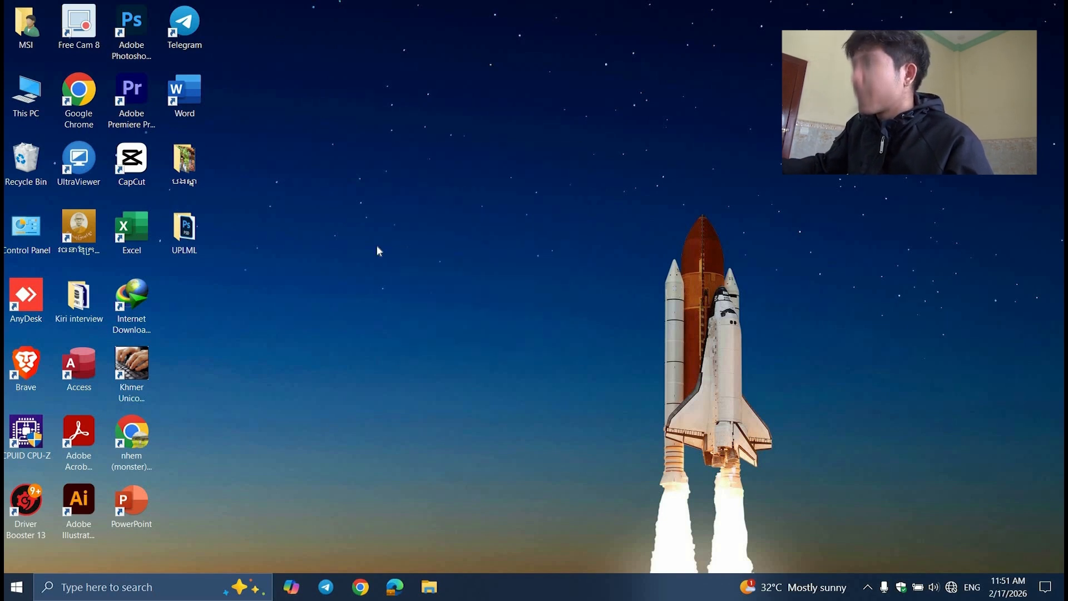
left_click(186, 226)
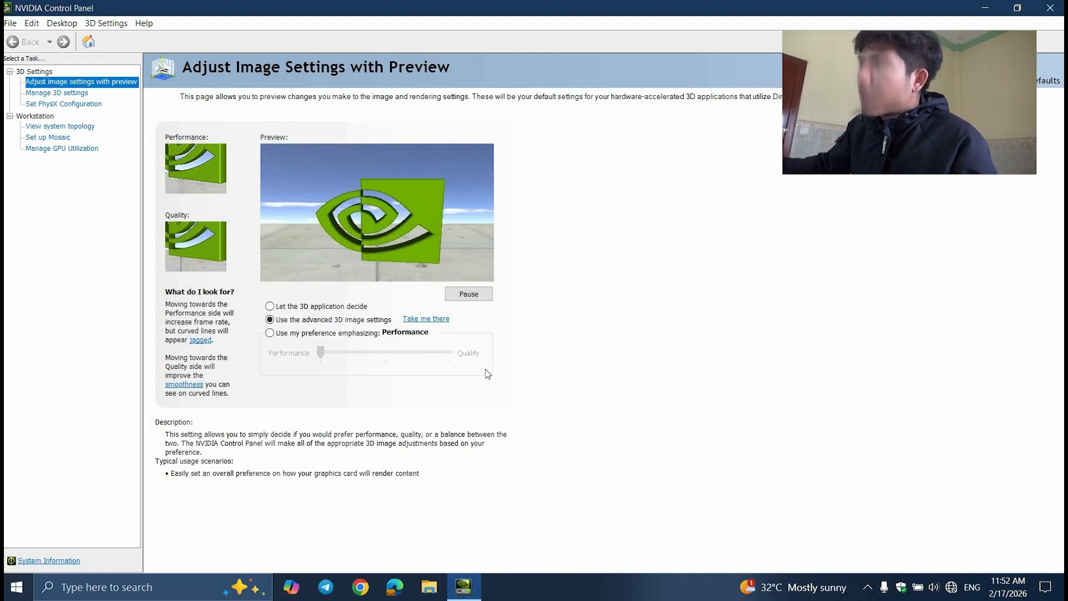
- Try the image preference slider at Quality and Performance, and reselect Use the advanced 3D image settings
left_click(341, 336)
left_click(444, 356)
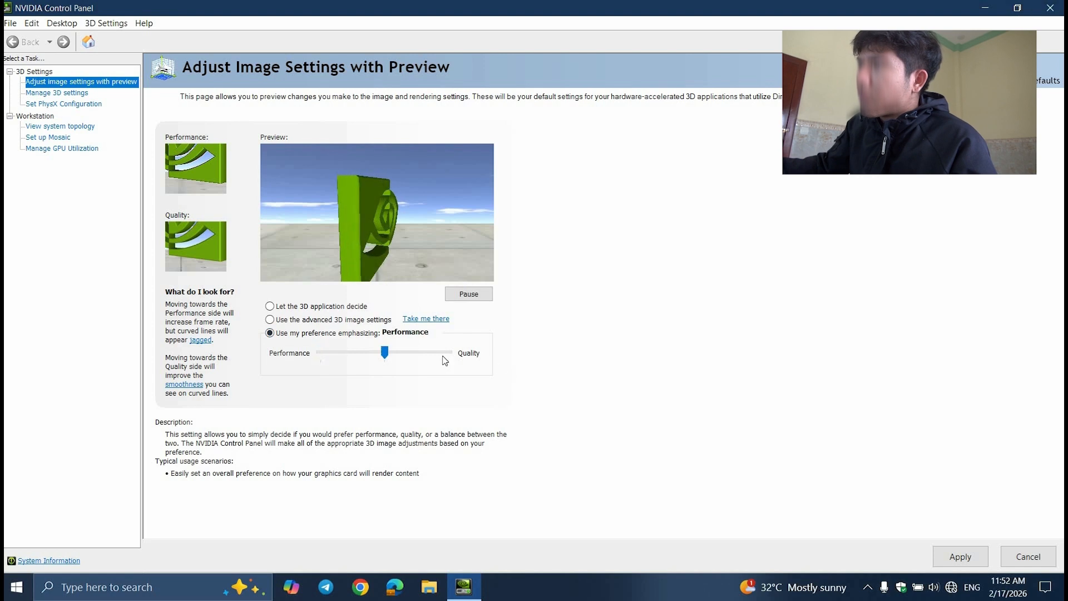
left_click(445, 359)
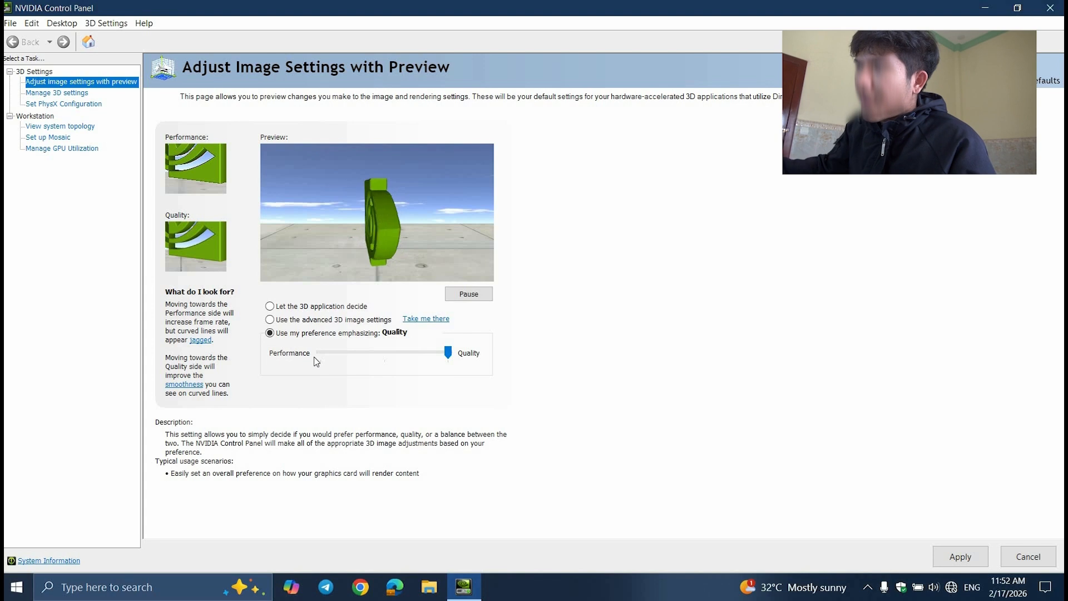
left_click(342, 361)
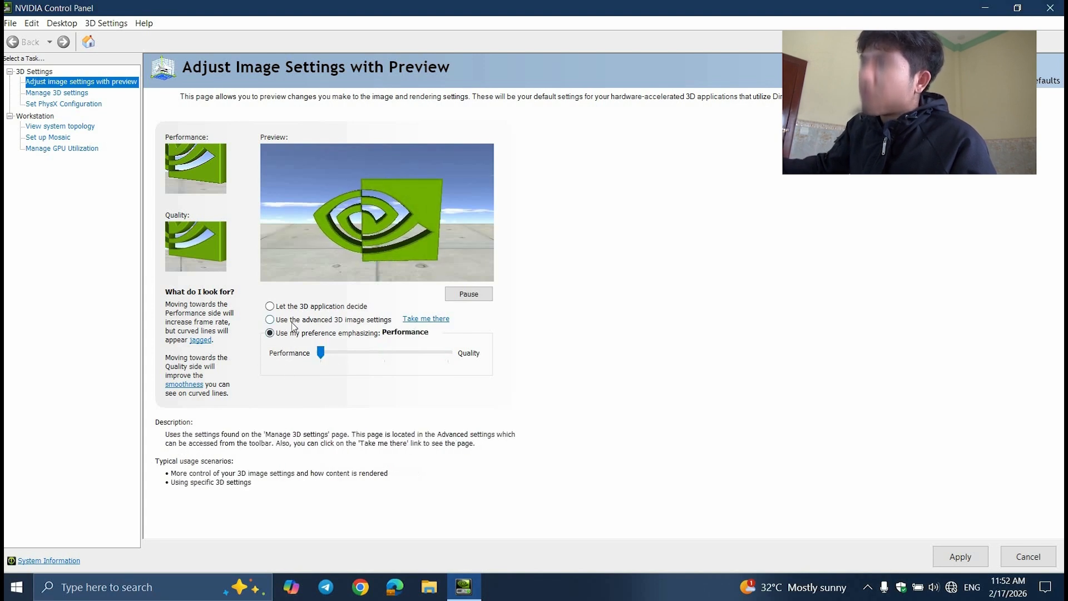
left_click(292, 322)
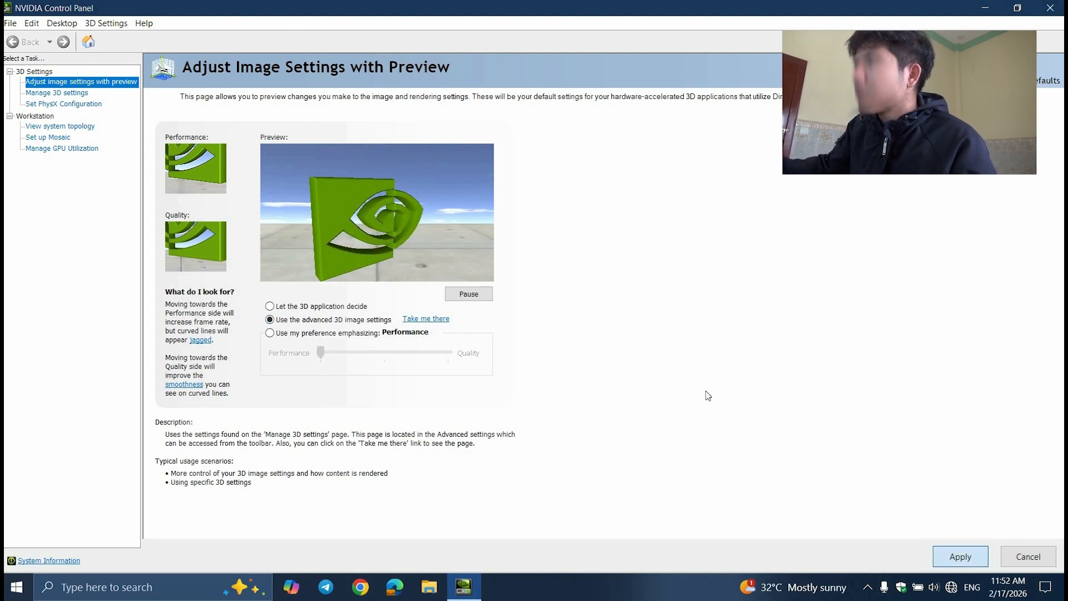
- In the PhysX configuration, try Auto-select and CPU, settle on Quadro P620 as the processor, and close the NVIDIA Control Panel
left_click(61, 104)
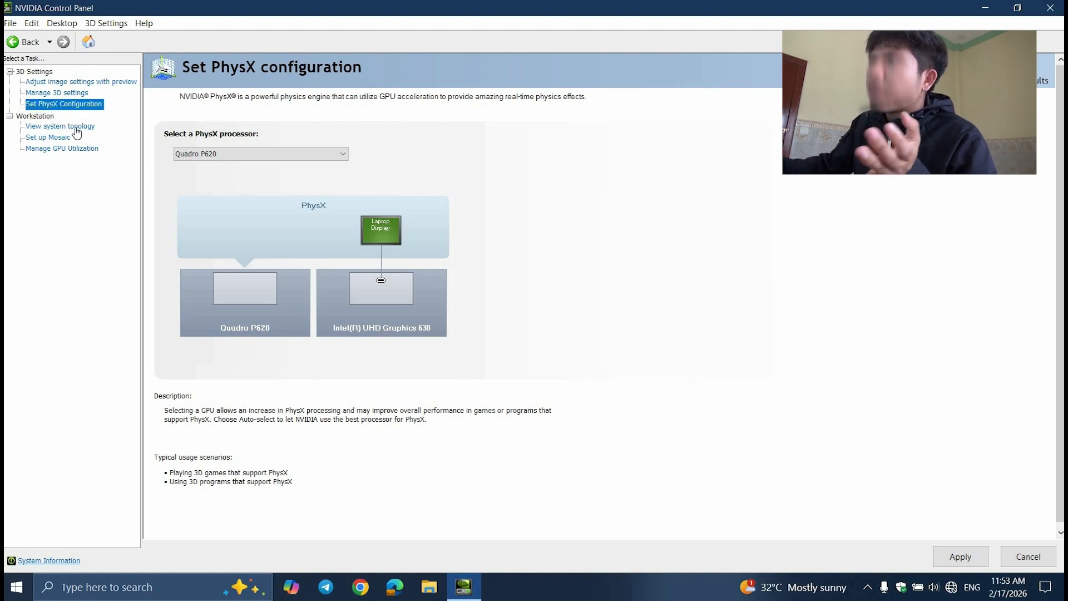
left_click(206, 155)
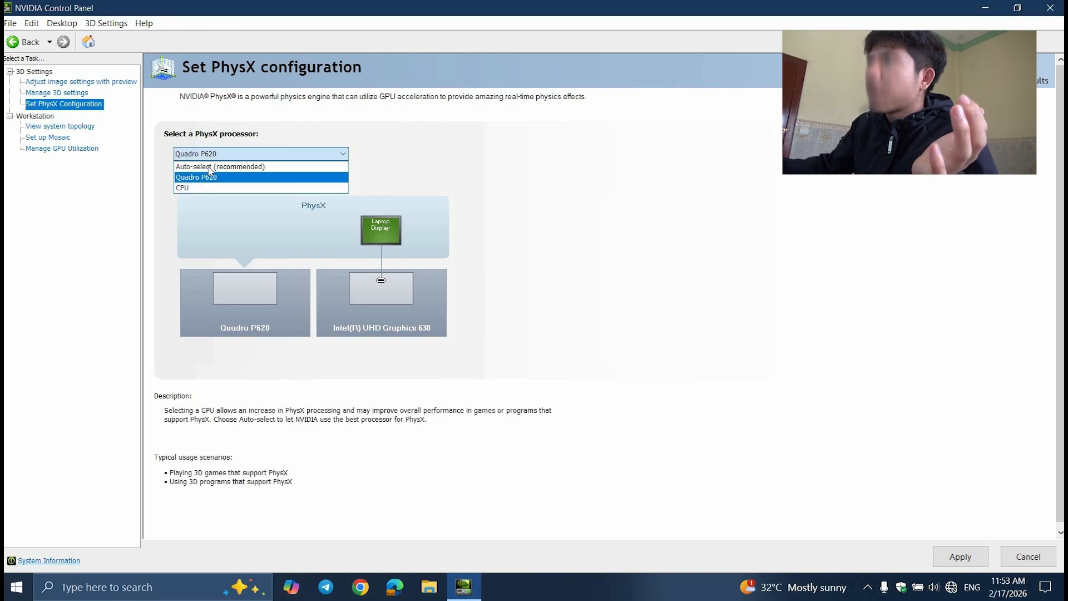
left_click(205, 167)
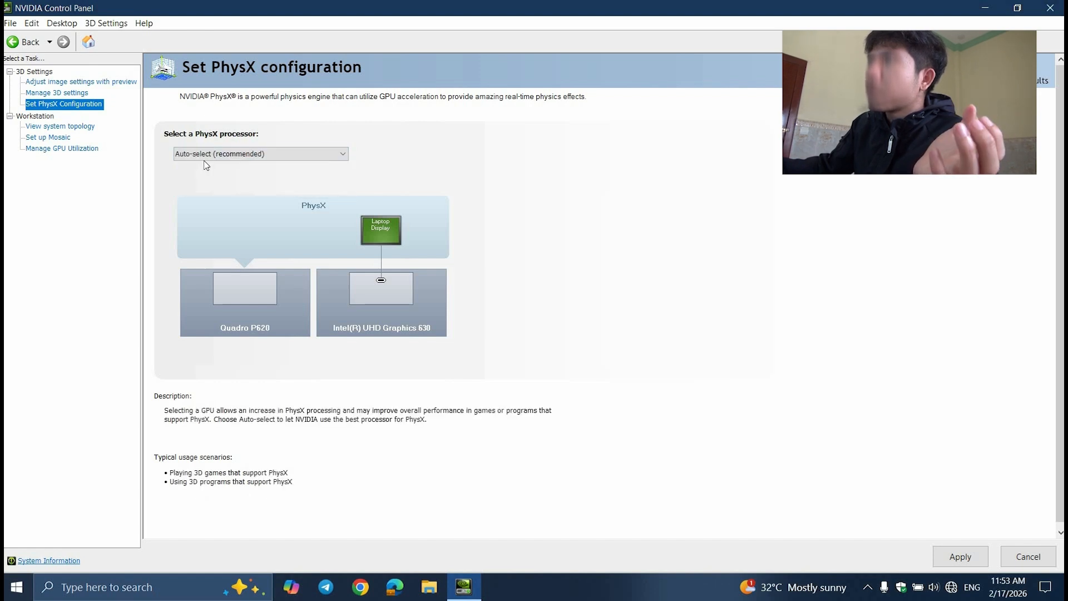
left_click(220, 154)
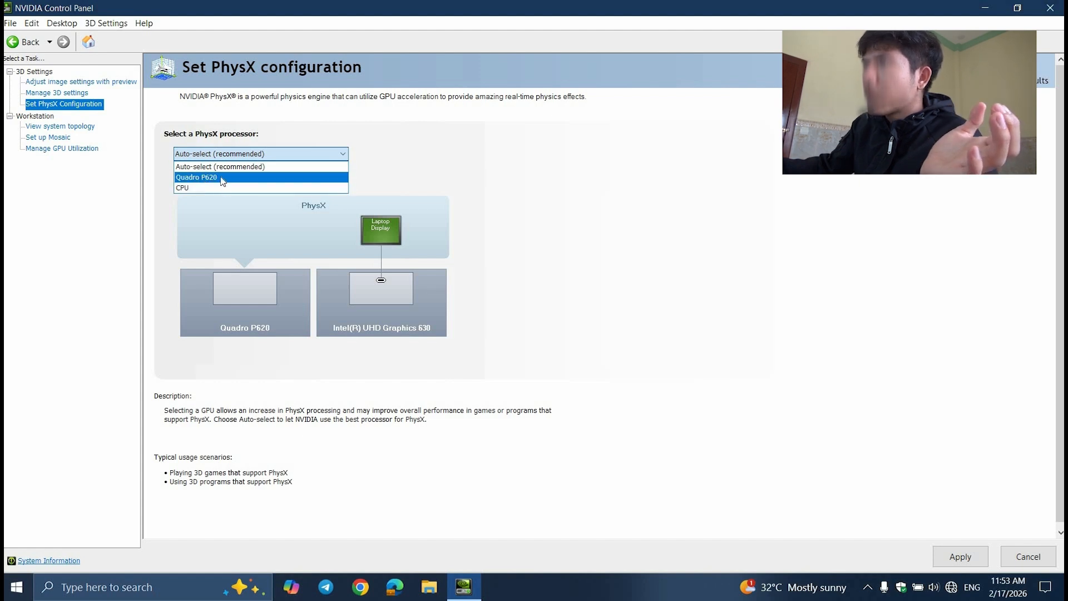
left_click(222, 188)
left_click(216, 154)
left_click(214, 165)
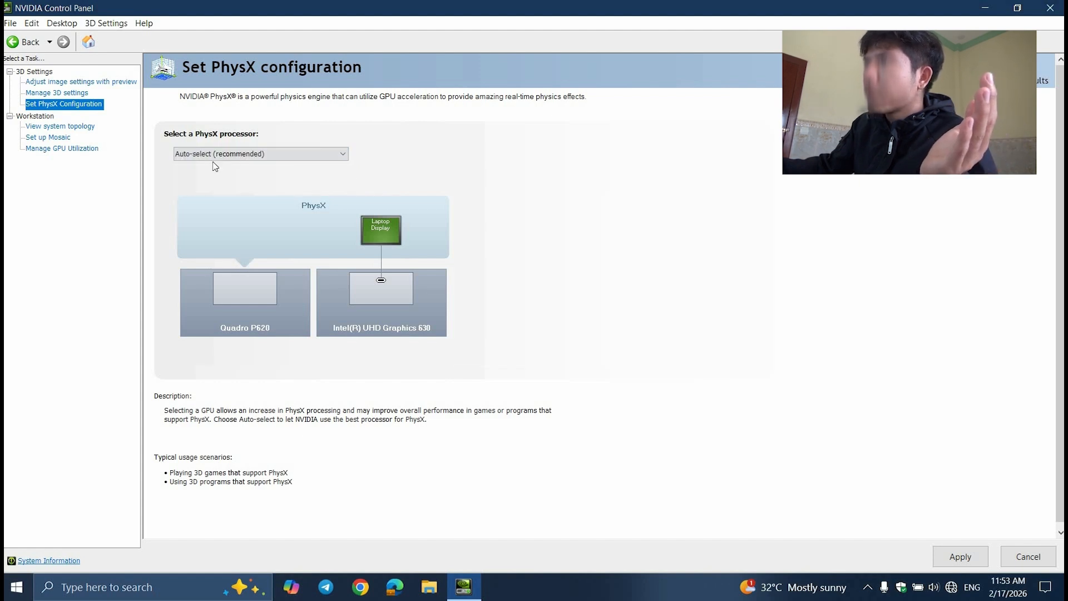
left_click(234, 155)
left_click(242, 175)
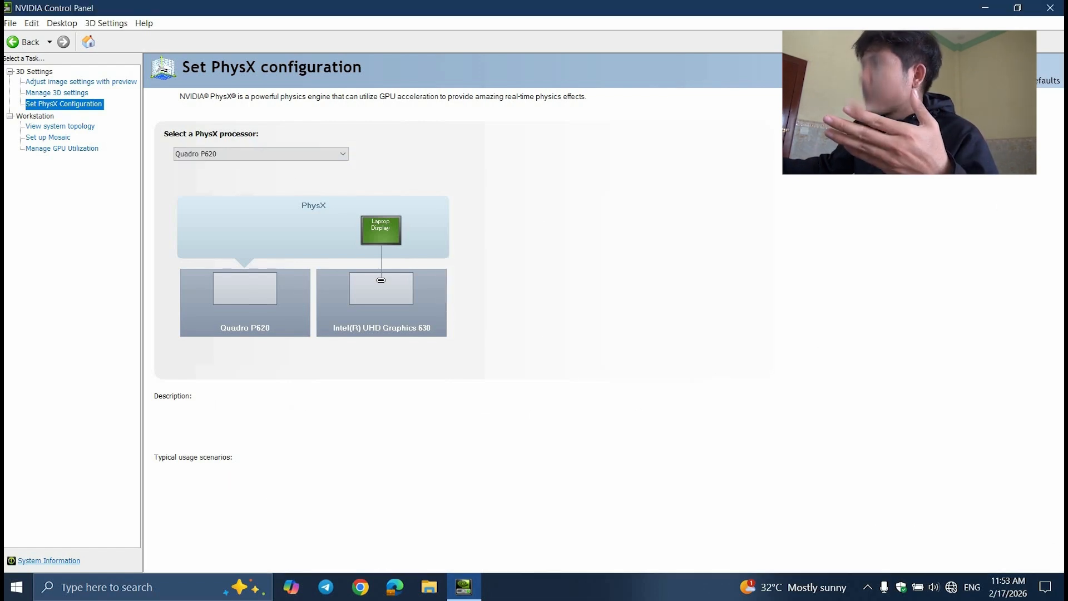
key("alt+F4")
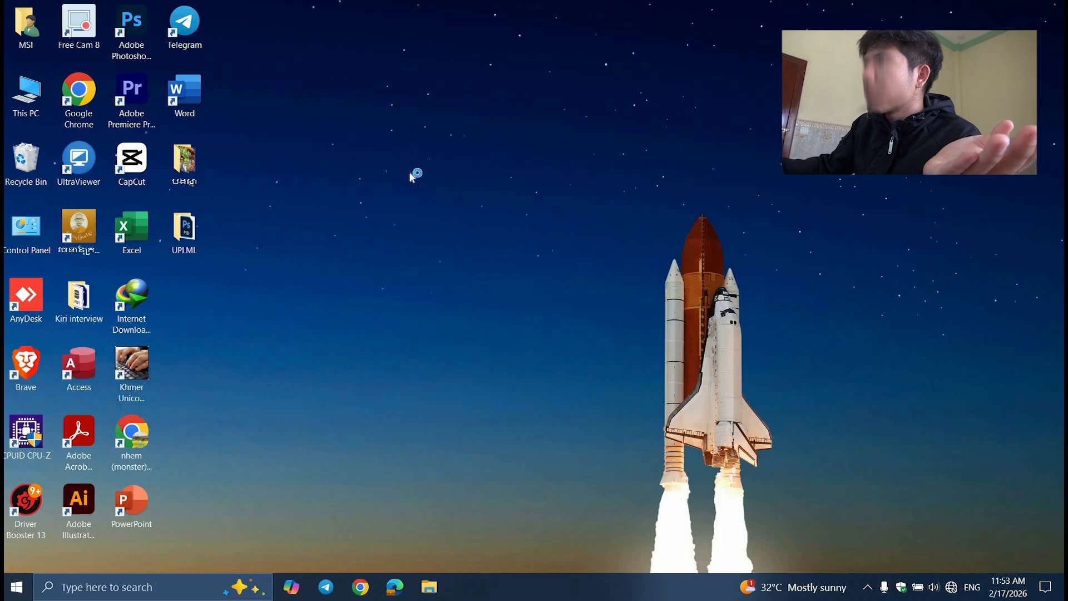
right_click(409, 171)
left_click(402, 168)
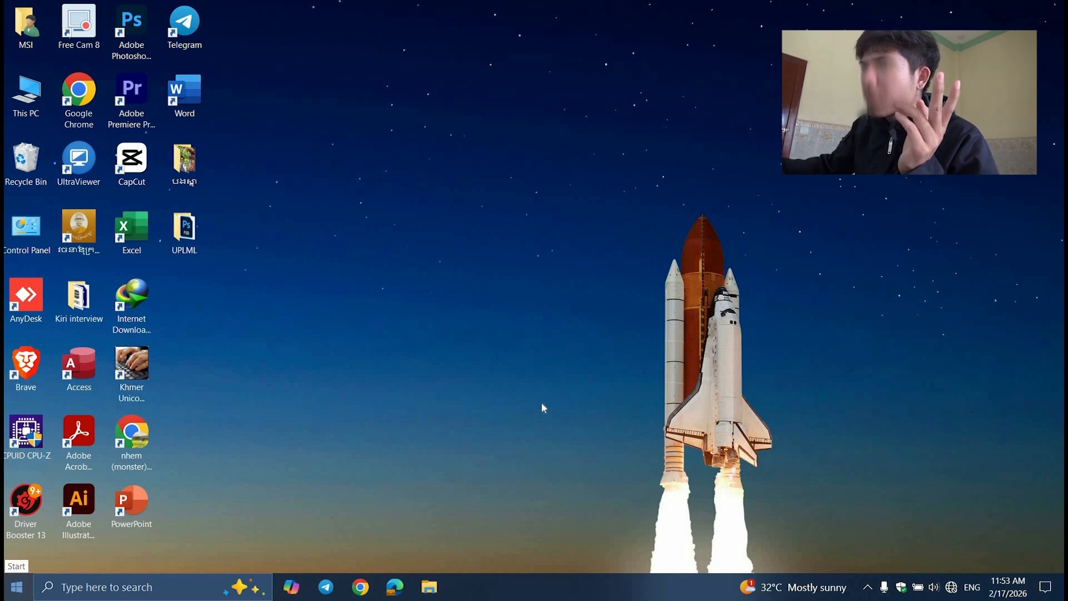
- Search Windows for "dis" and open Disk Cleanup for drive C:
key("super")
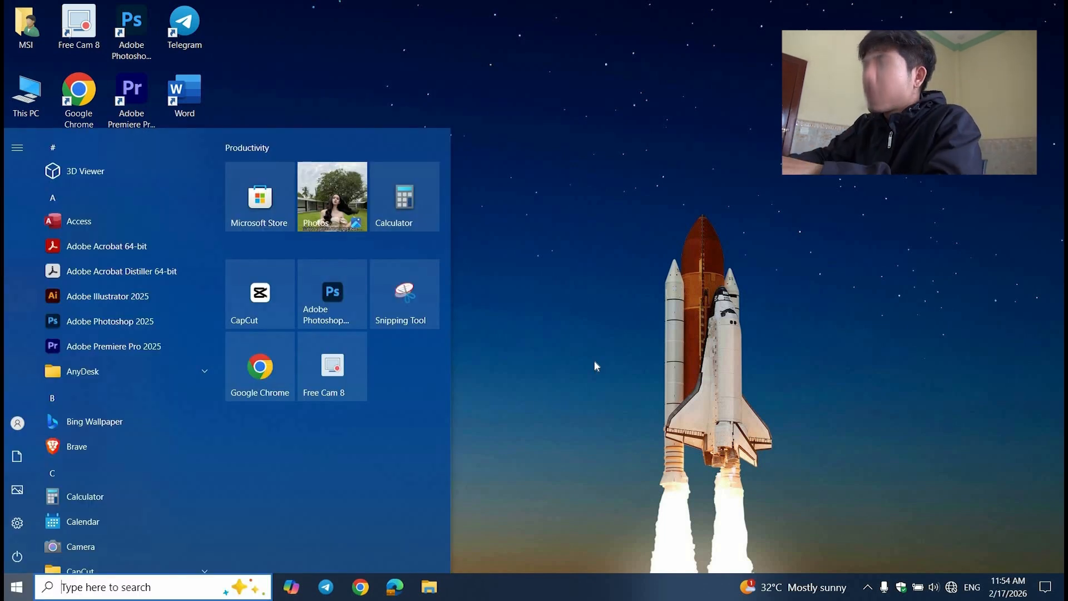
type("sis")
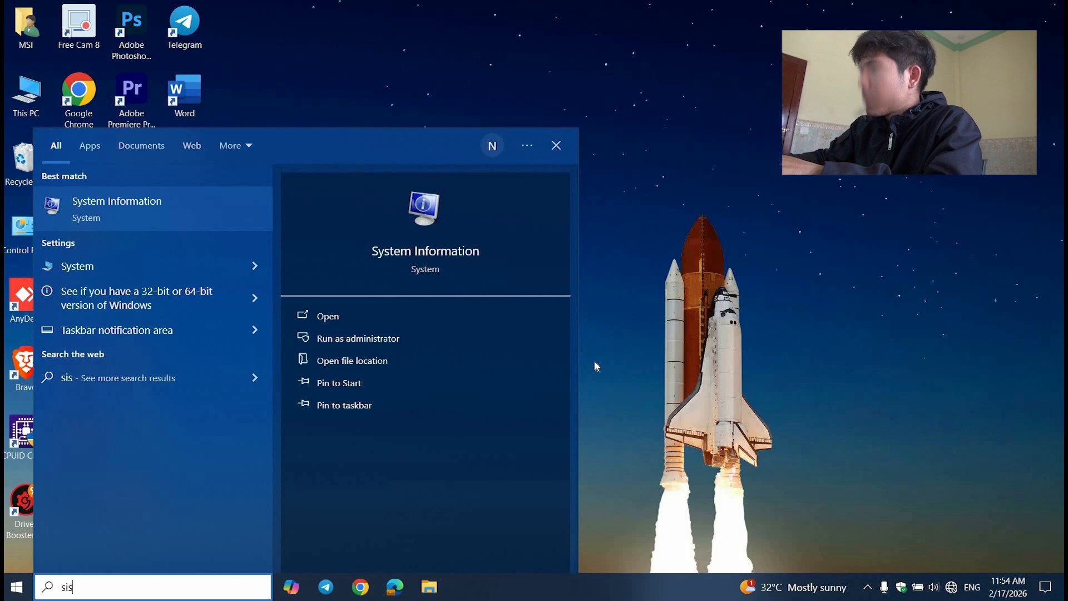
key("BackSpace")
key("BackSpace")
key("BackSpace")
type("d")
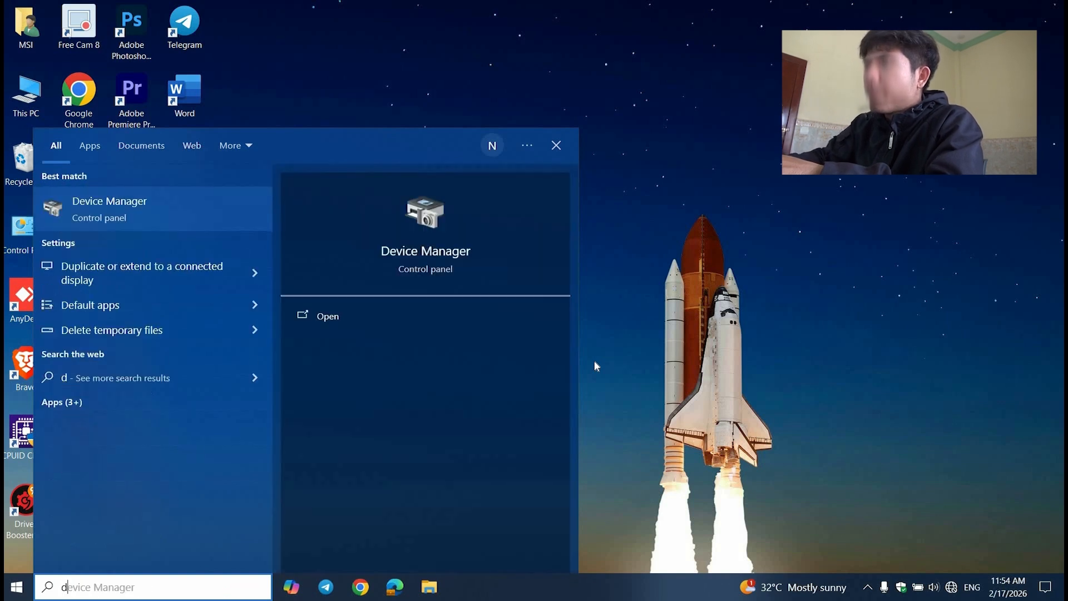
type("is")
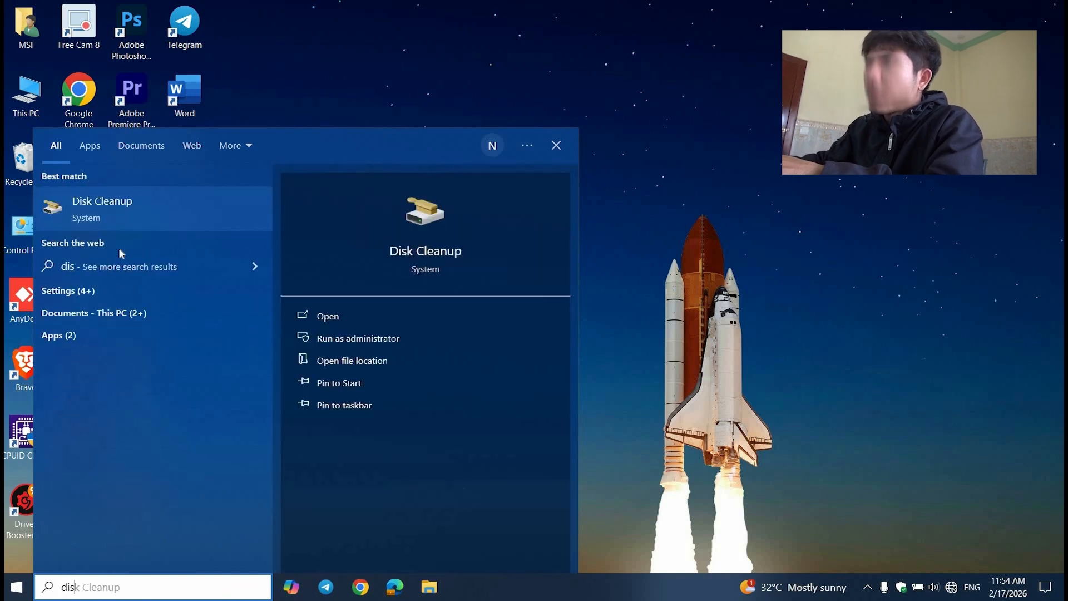
left_click(431, 319)
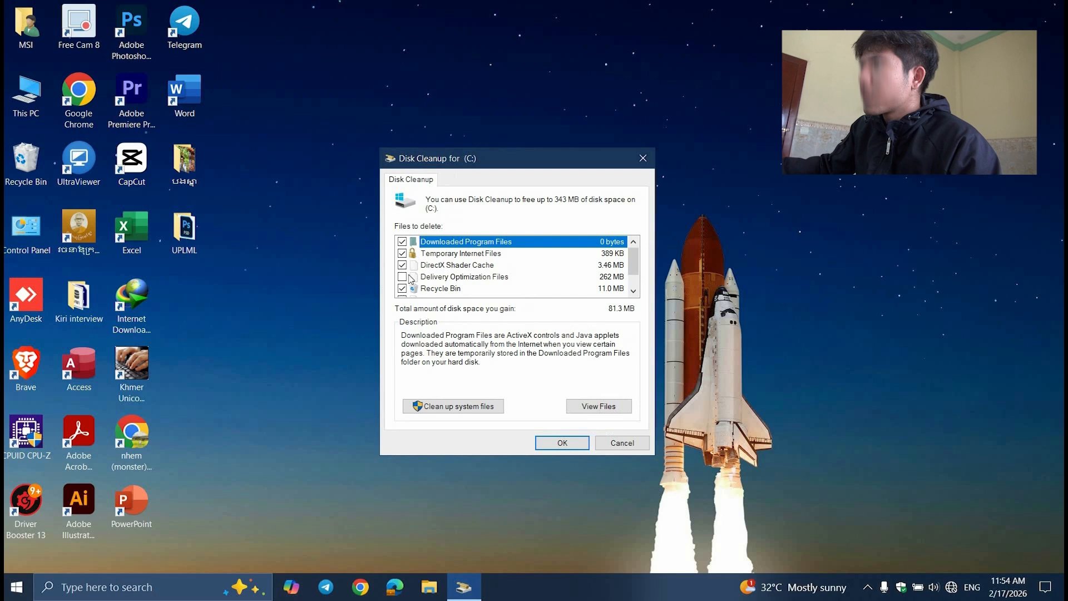
- Include Delivery Optimization Files in the files to delete and check that every other listed category is selected
scroll(409, 274, "down", 1)
scroll(408, 277, "up", 1)
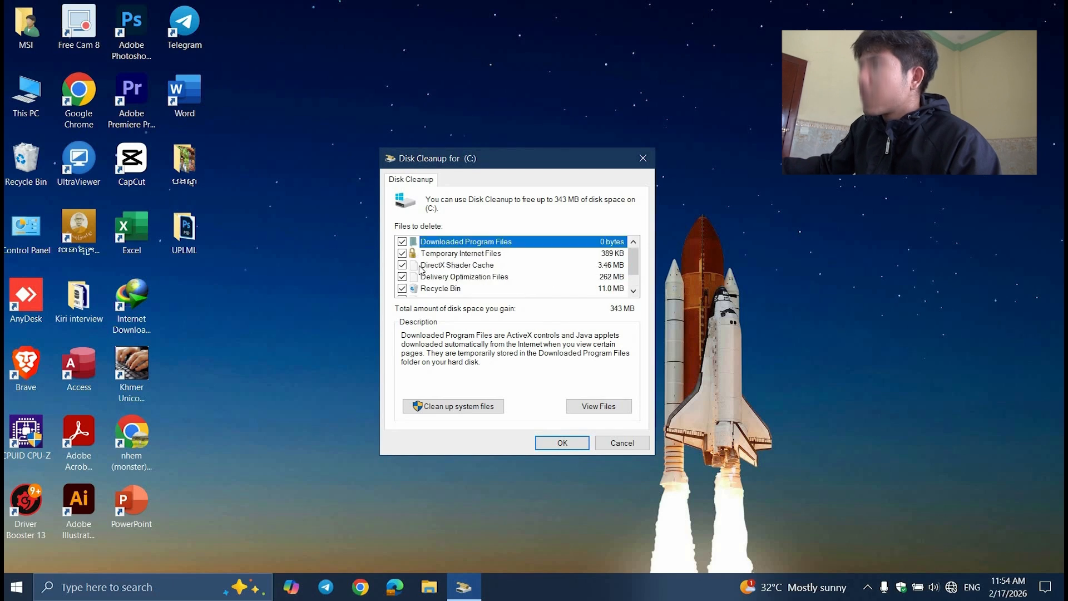
scroll(421, 270, "down", 1)
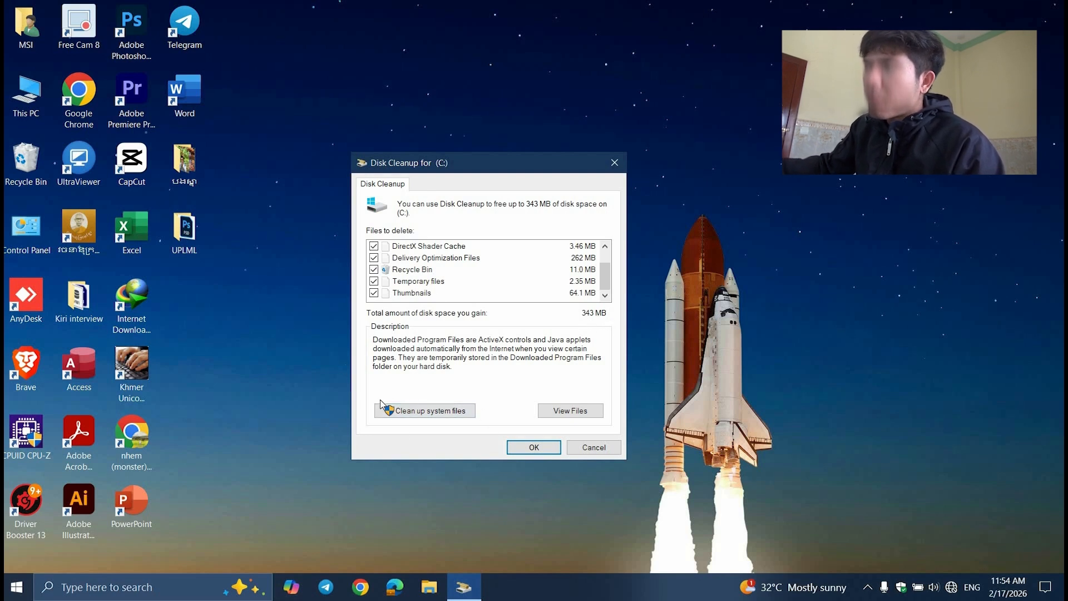
- Extend the drive C: cleanup to system files, include Delivery Optimization Files, and check that all other categories are selected
left_click(415, 415)
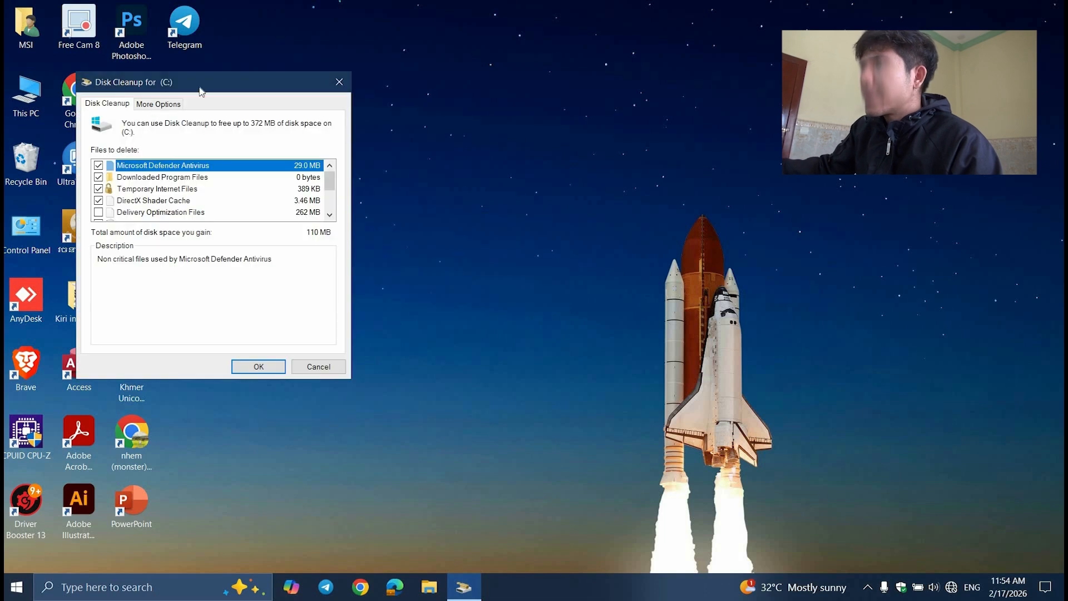
scroll(304, 256, "down", 2)
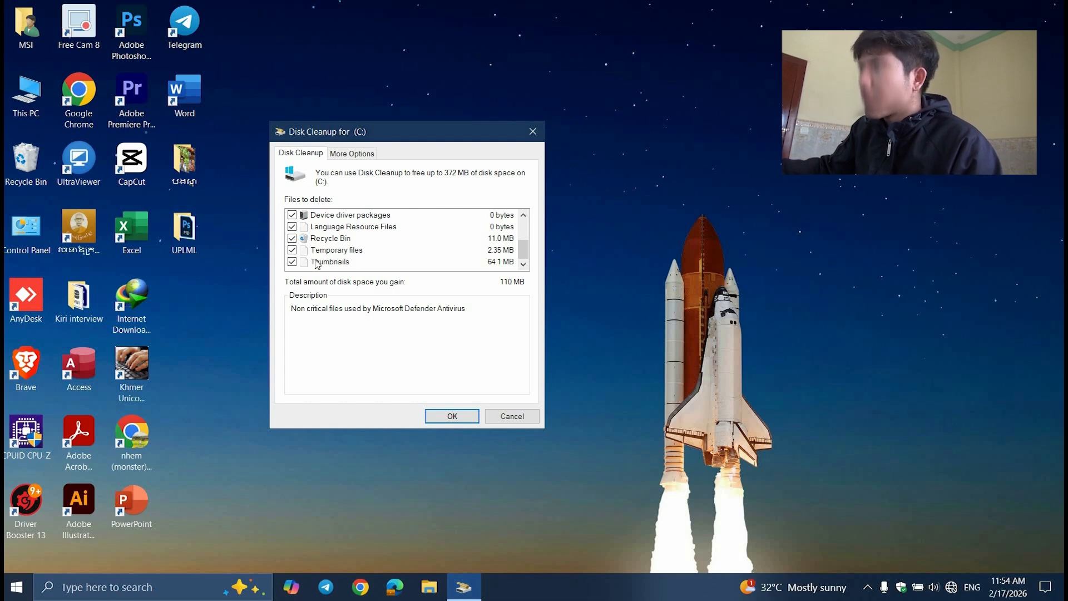
scroll(310, 257, "up", 3)
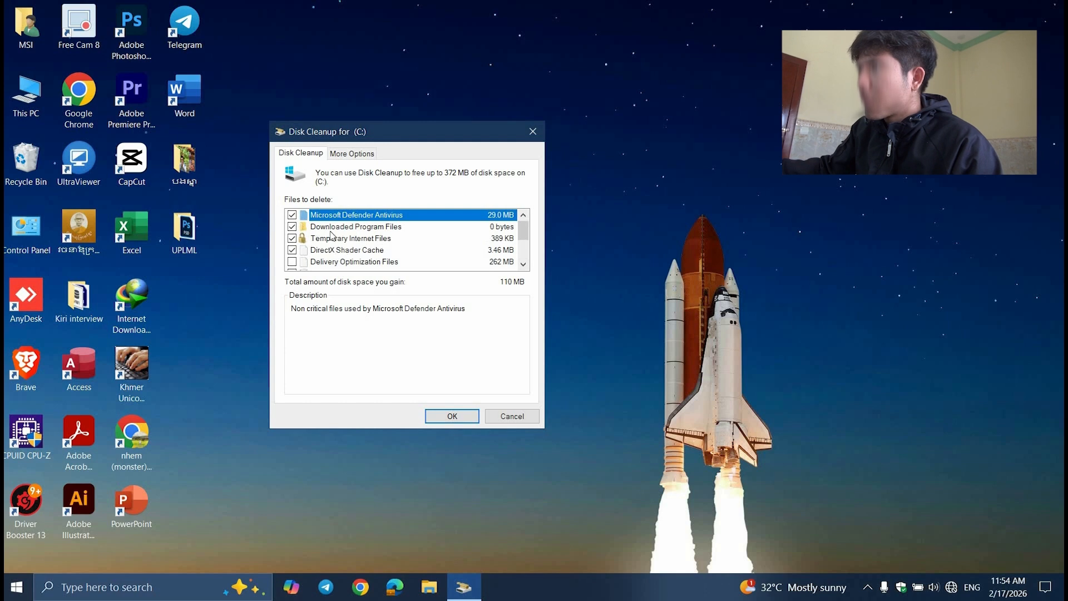
scroll(345, 252, "down", 3)
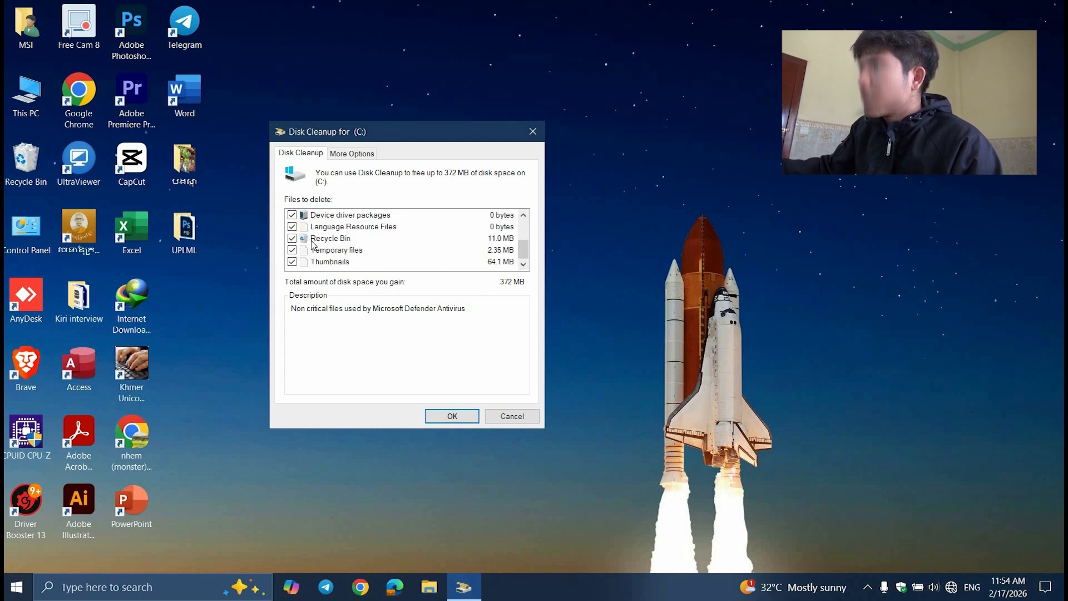
scroll(312, 244, "up", 3)
scroll(416, 266, "down", 3)
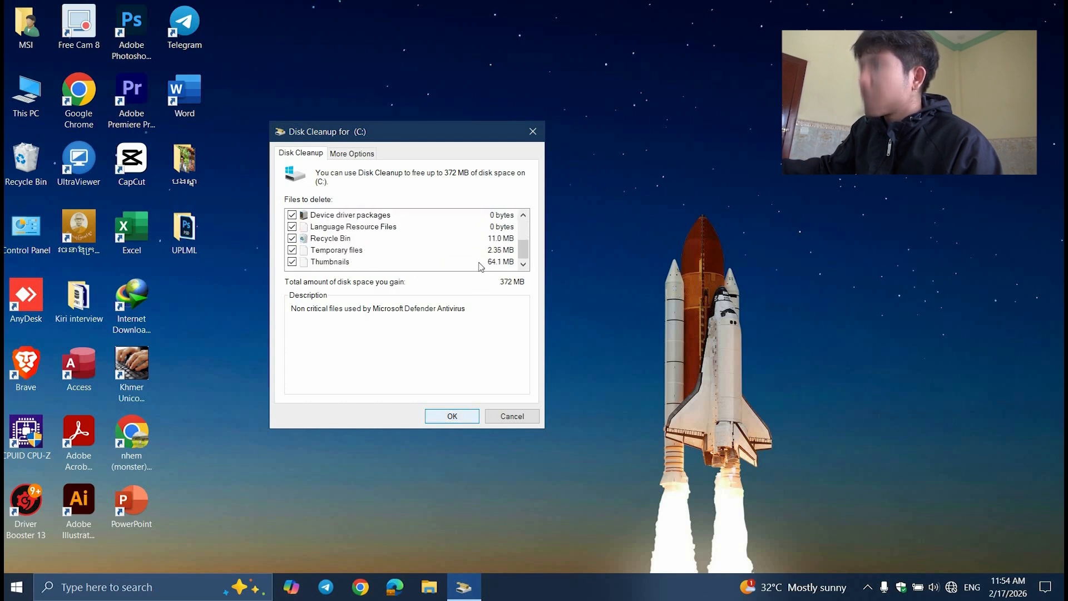
- Start the cleanup of drive C:, confirm permanent deletion of the selected files, and move the progress window aside
key("Return")
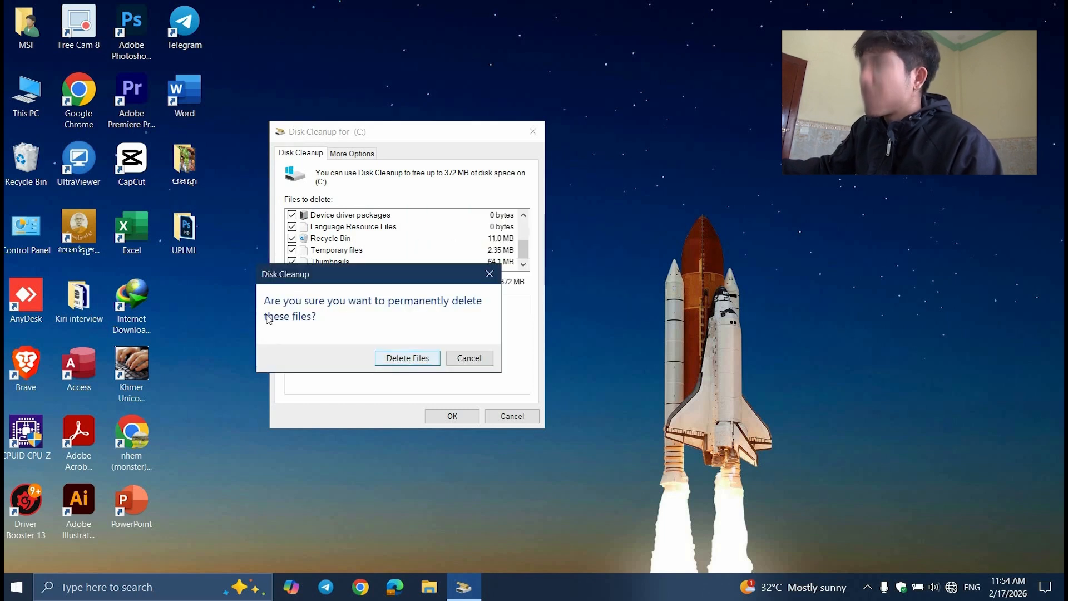
key("Return")
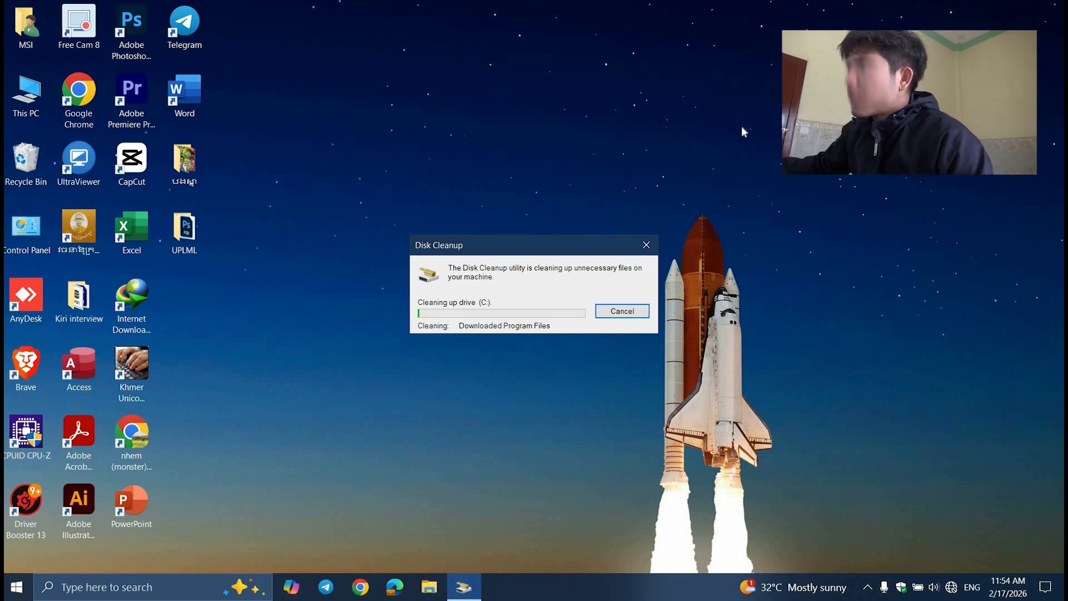
left_click_drag(473, 244, 755, 189)
- Open the Prefetch folder with the Run command "prefetch", grant access to it, and maximize its window
left_click(4, 571)
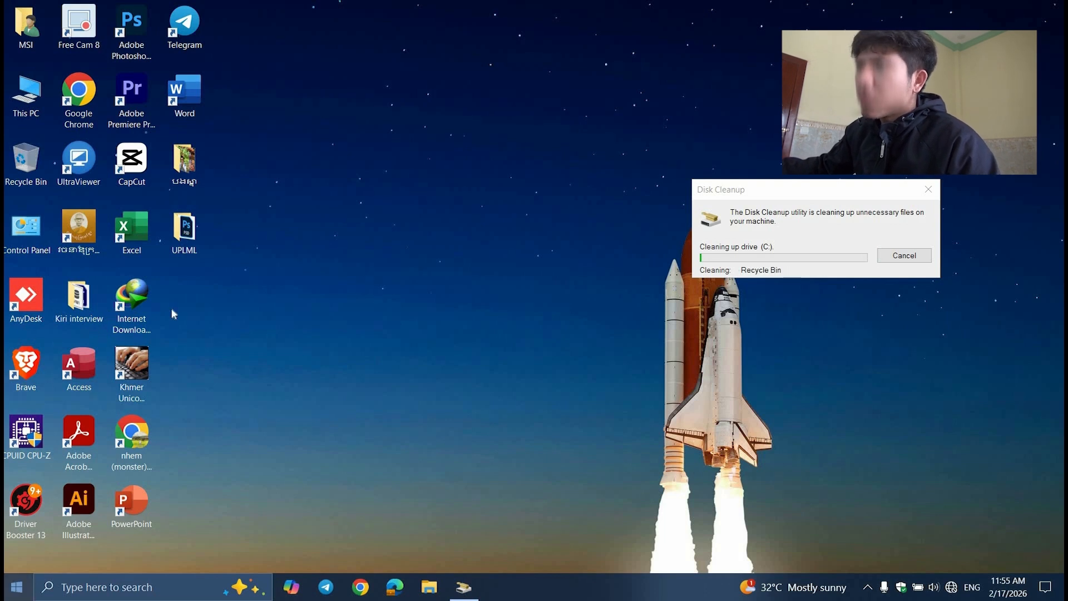
key("super")
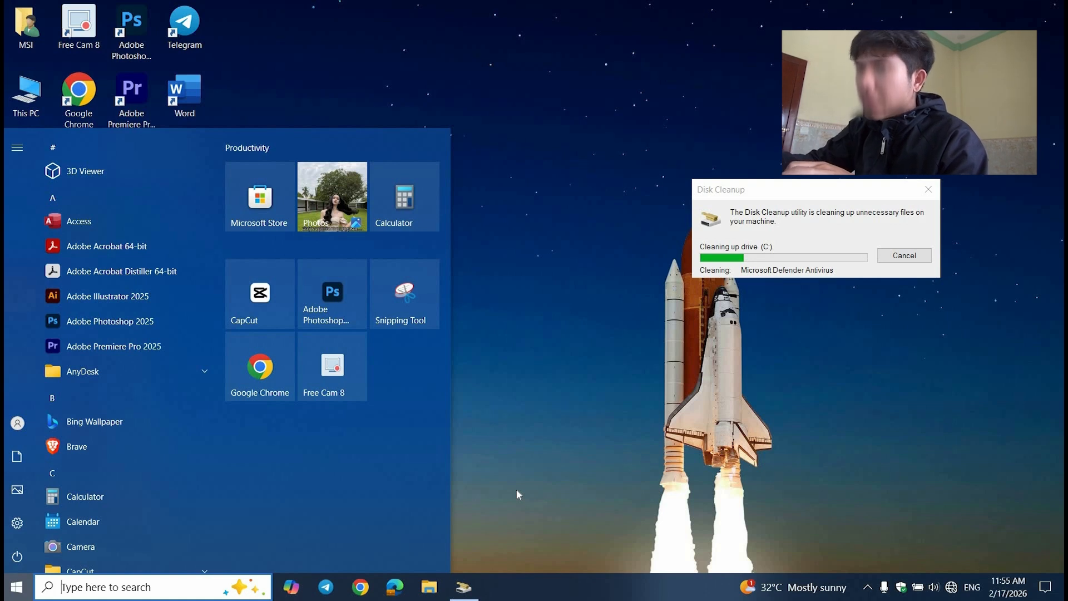
key("super+r")
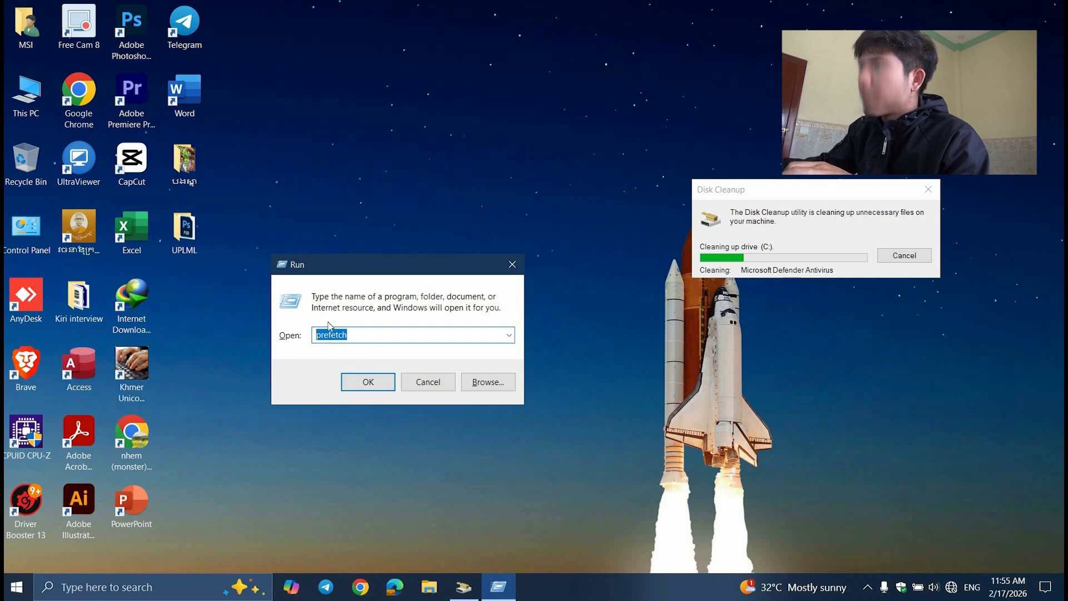
left_click(358, 383)
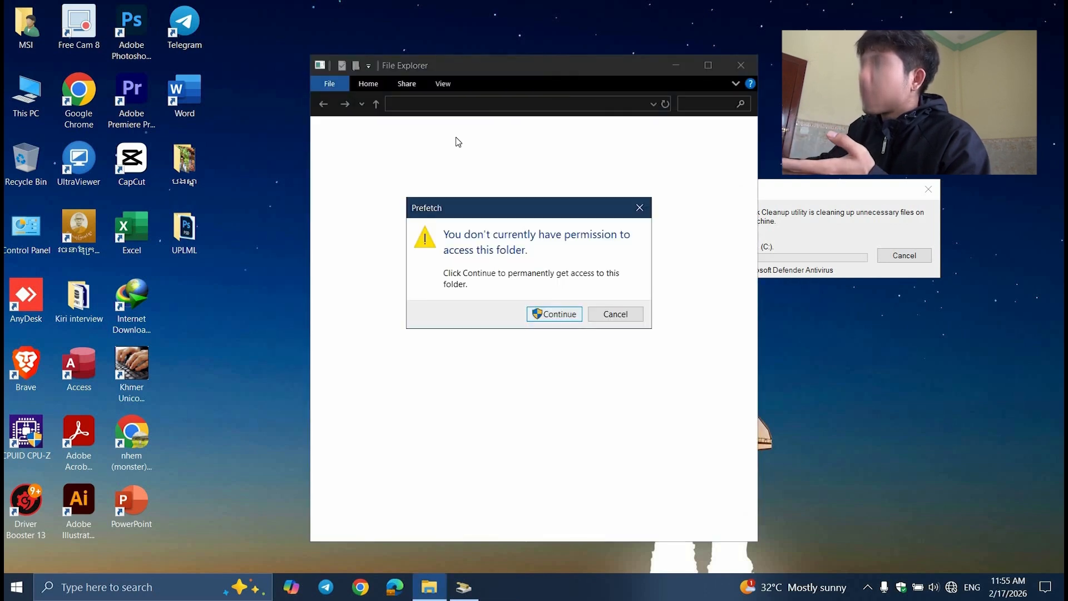
key("Return")
key("super+Up")
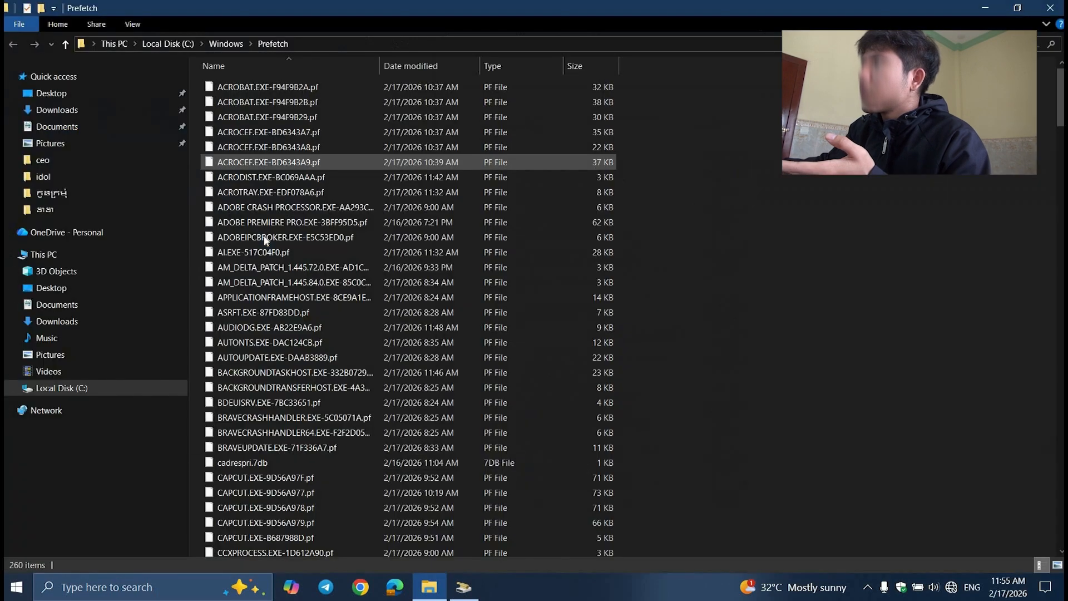
- Look through the Prefetch folder, delete its files, and close the folder window
scroll(250, 269, "down", 6)
scroll(267, 238, "up", 7)
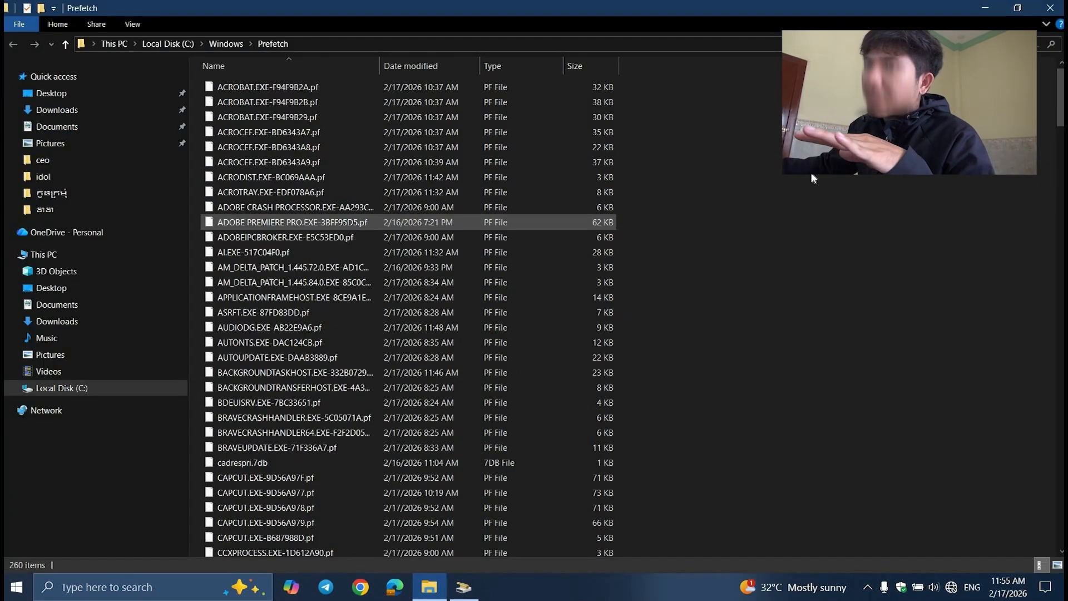
scroll(353, 278, "down", 13)
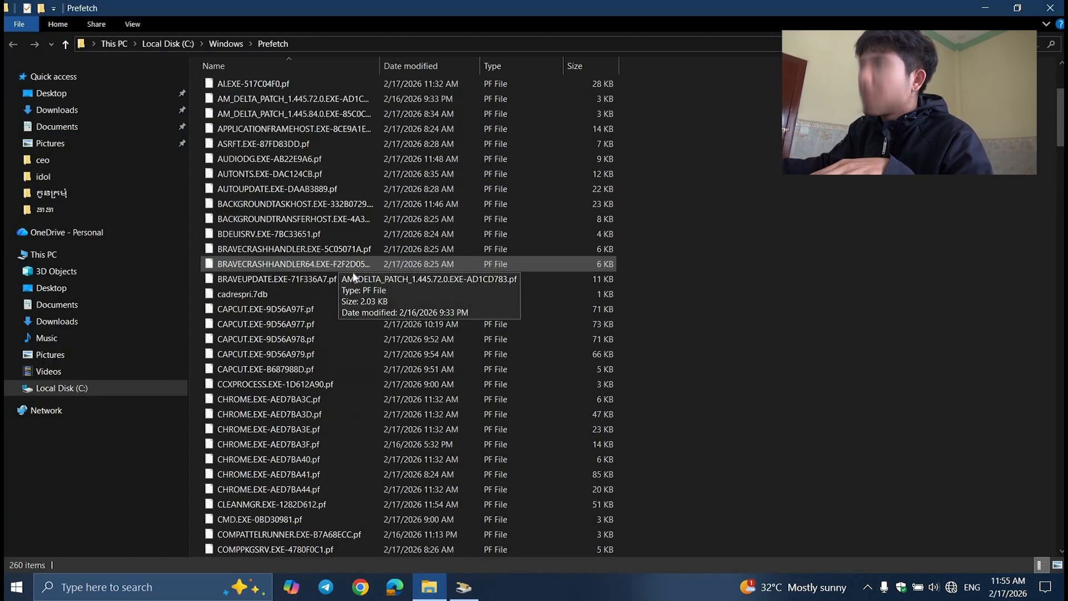
scroll(353, 275, "up", 7)
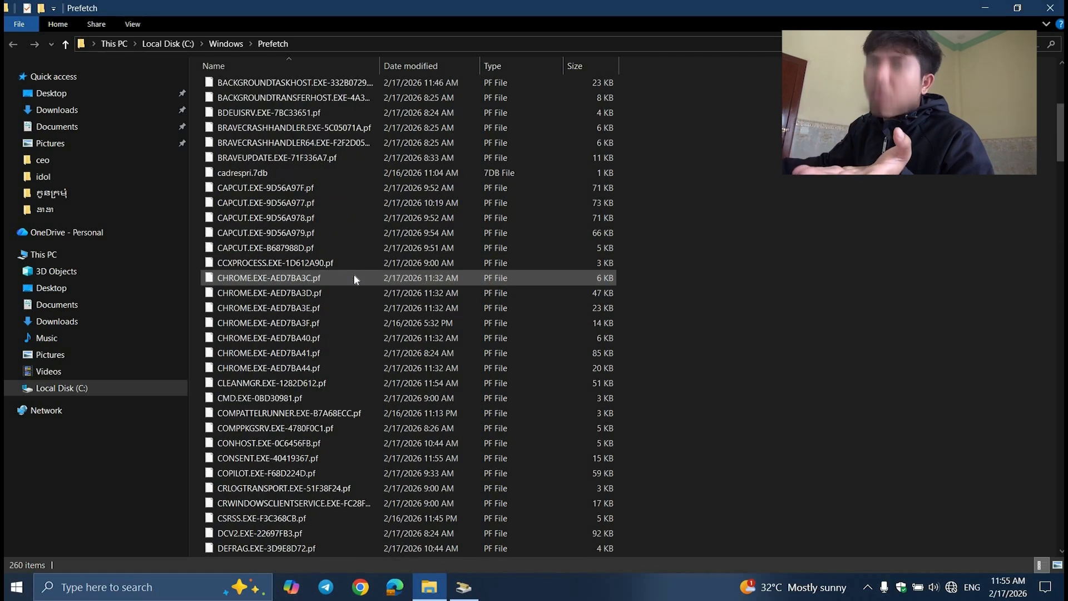
scroll(352, 276, "up", 6)
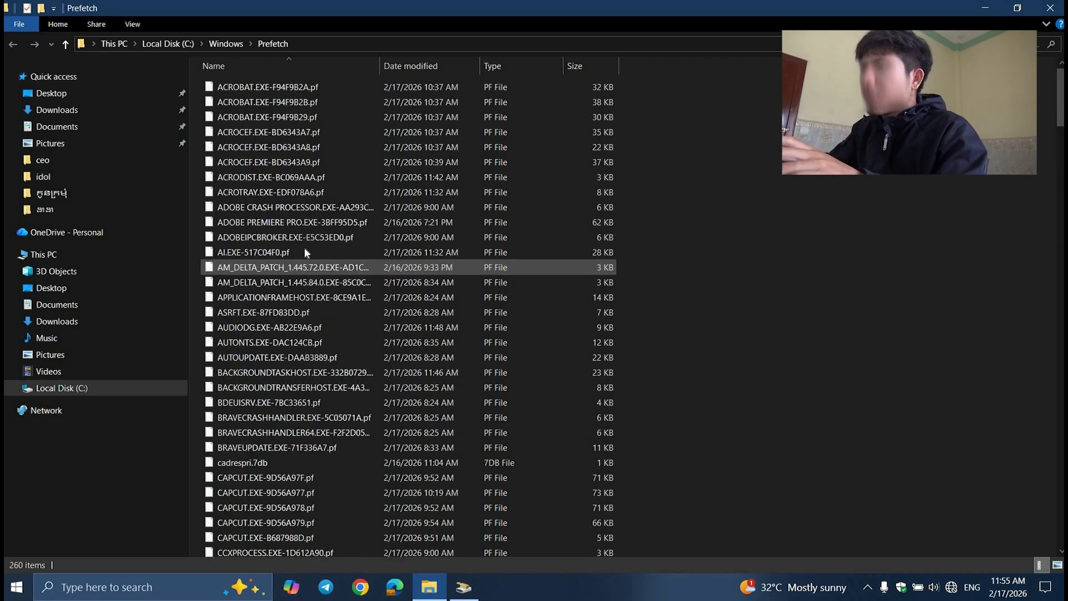
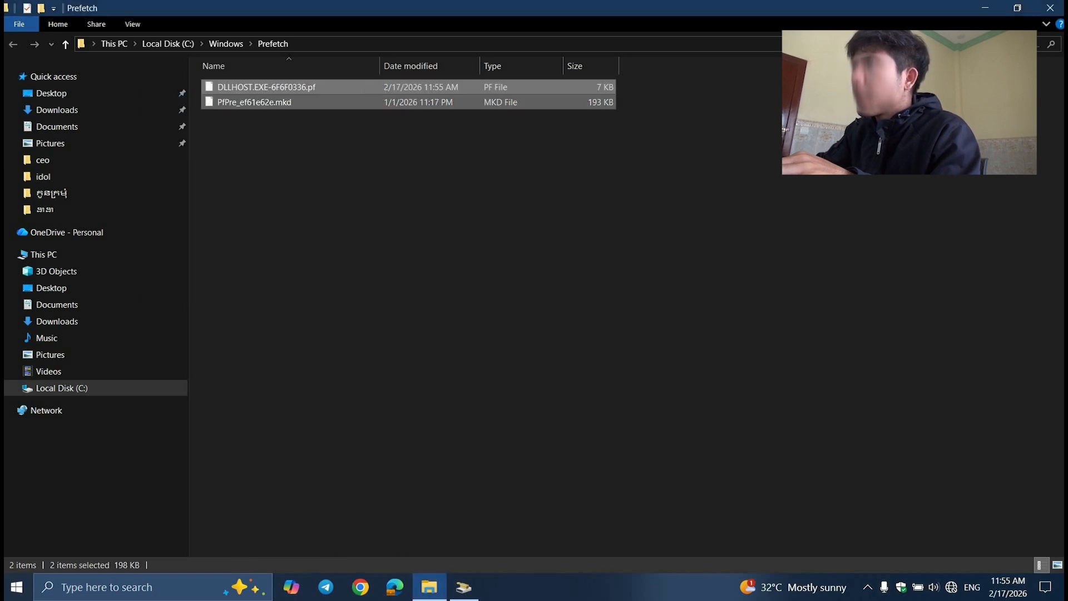
left_click(407, 178)
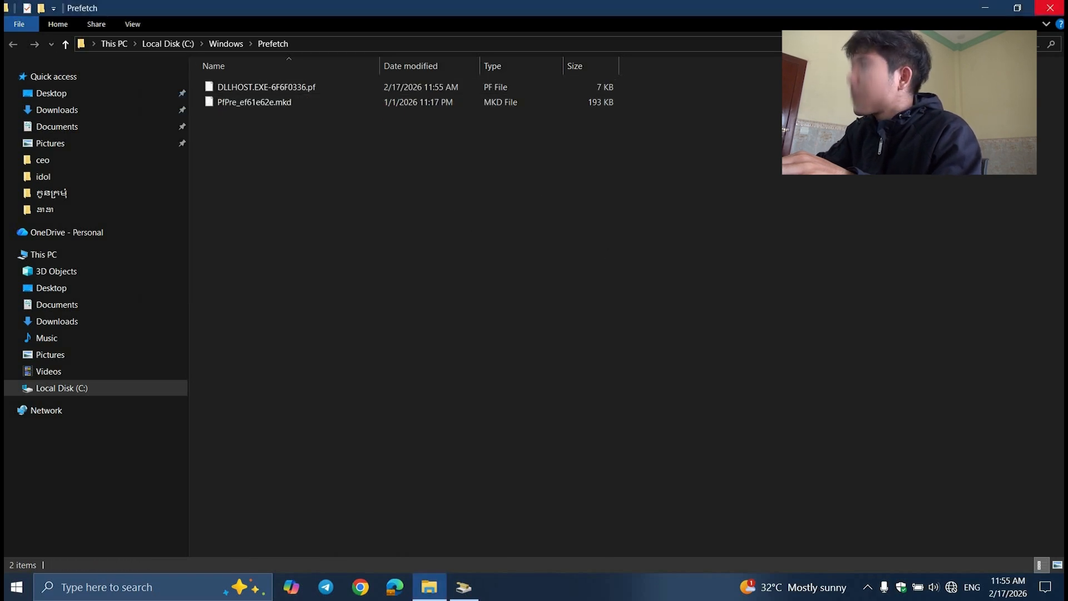
left_click(1051, 8)
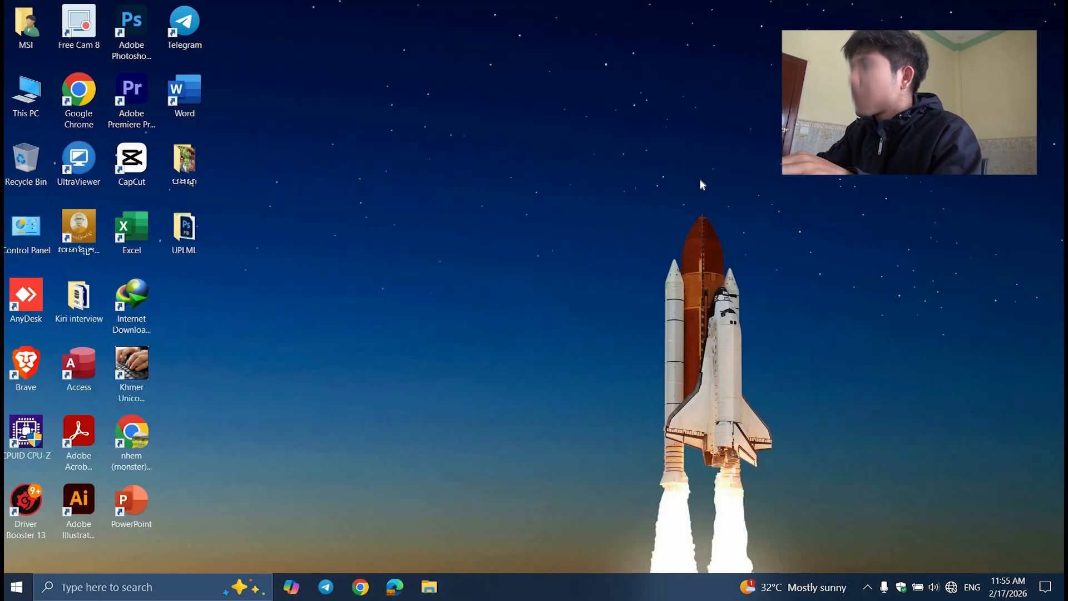
- Refresh the desktop twice and clear the Recycle Bin selection
right_click(653, 180)
left_click(619, 217)
right_click(580, 173)
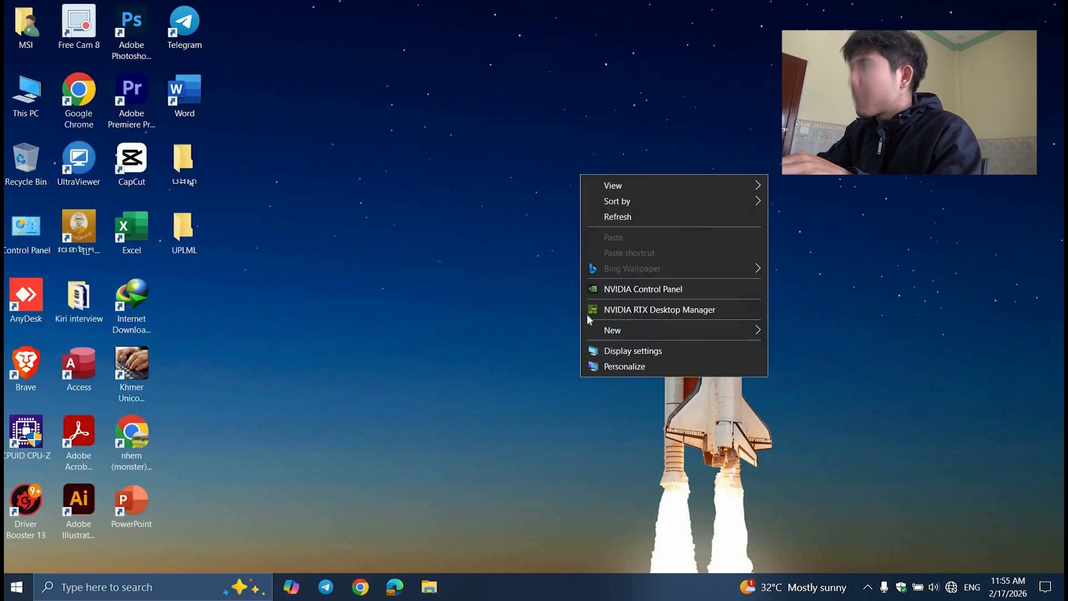
left_click(618, 216)
left_click(30, 170)
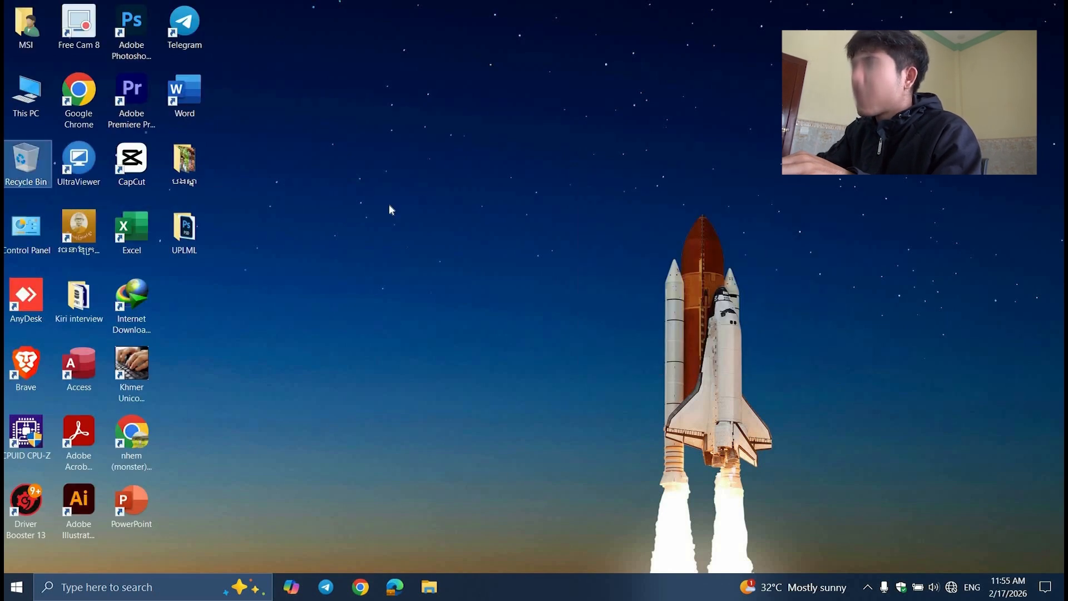
left_click(555, 223)
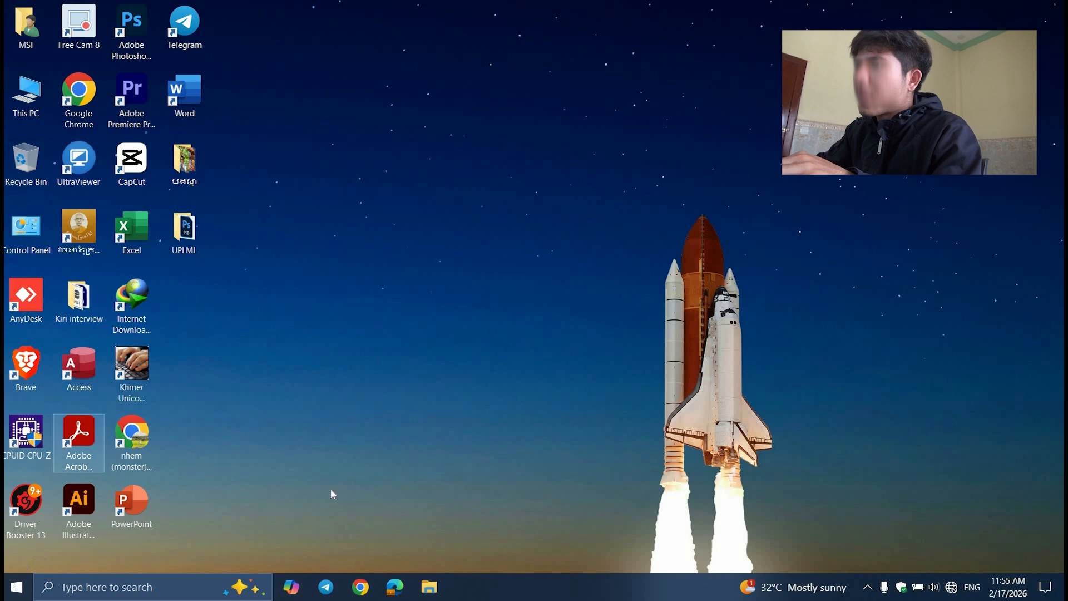
- Open the Windows Temp folder with the Run command "temp" and maximize its window
key("super+r")
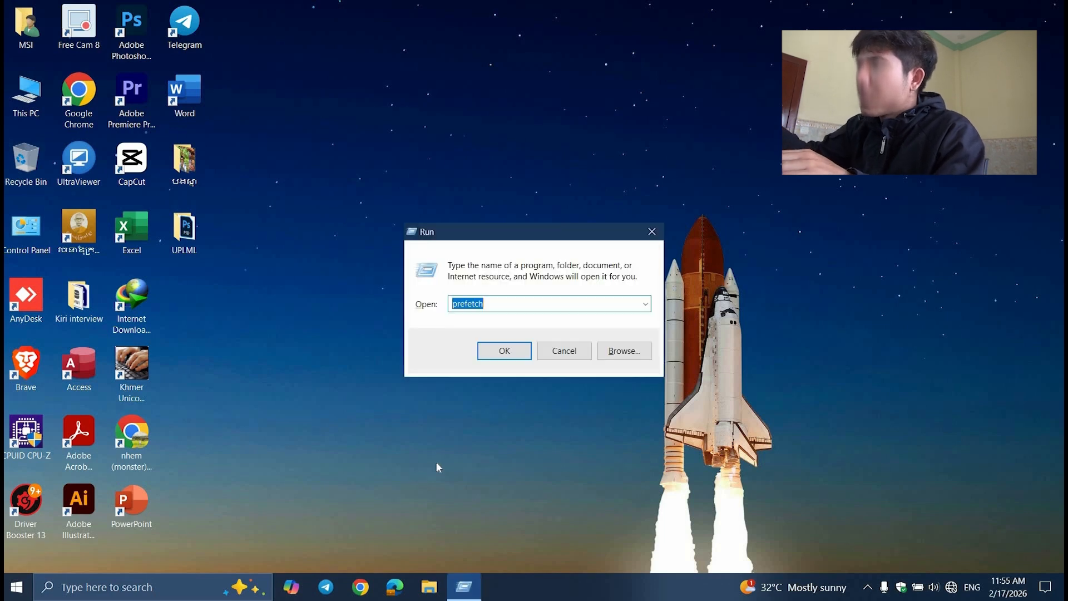
key("BackSpace")
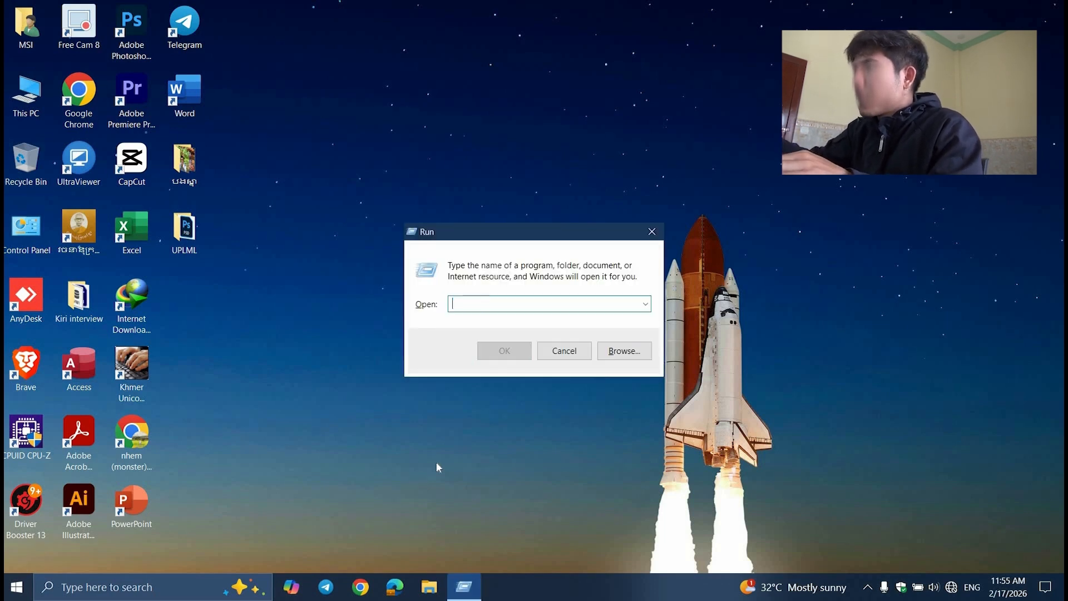
type("te")
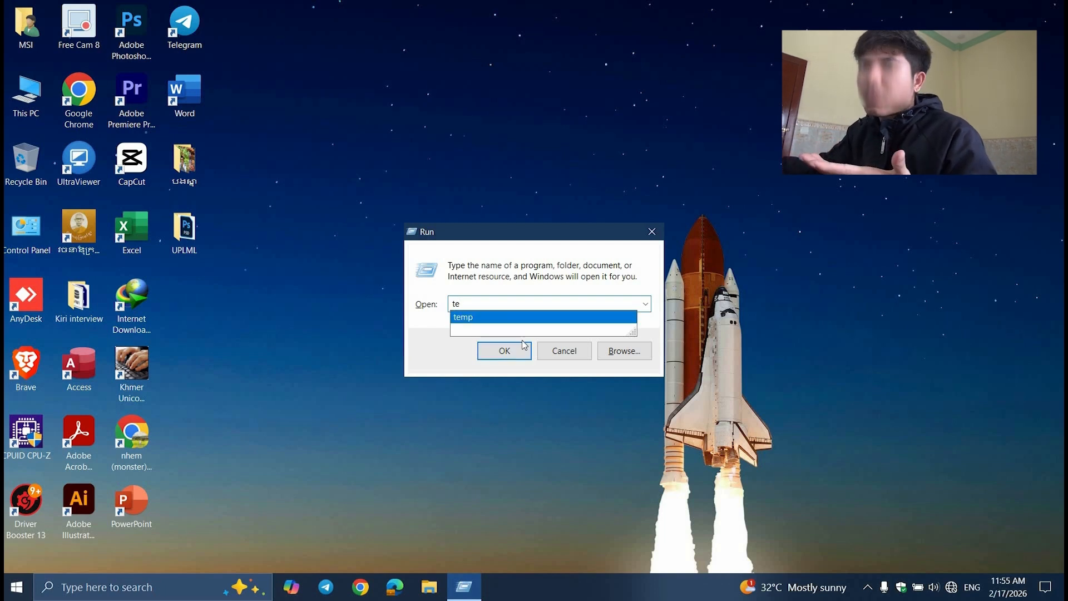
key("Return")
key("Return")
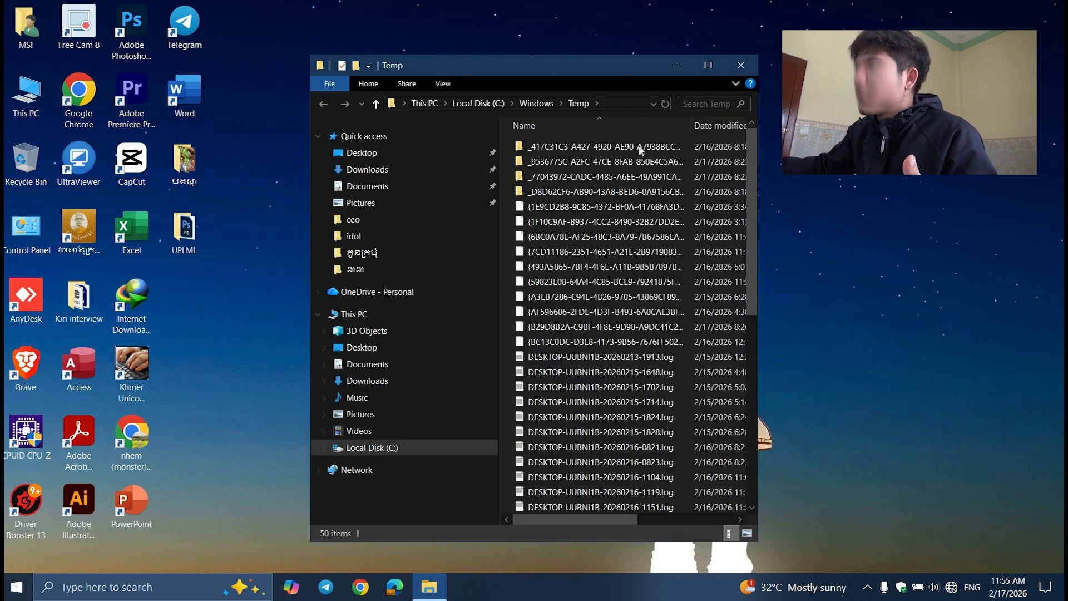
left_click(707, 65)
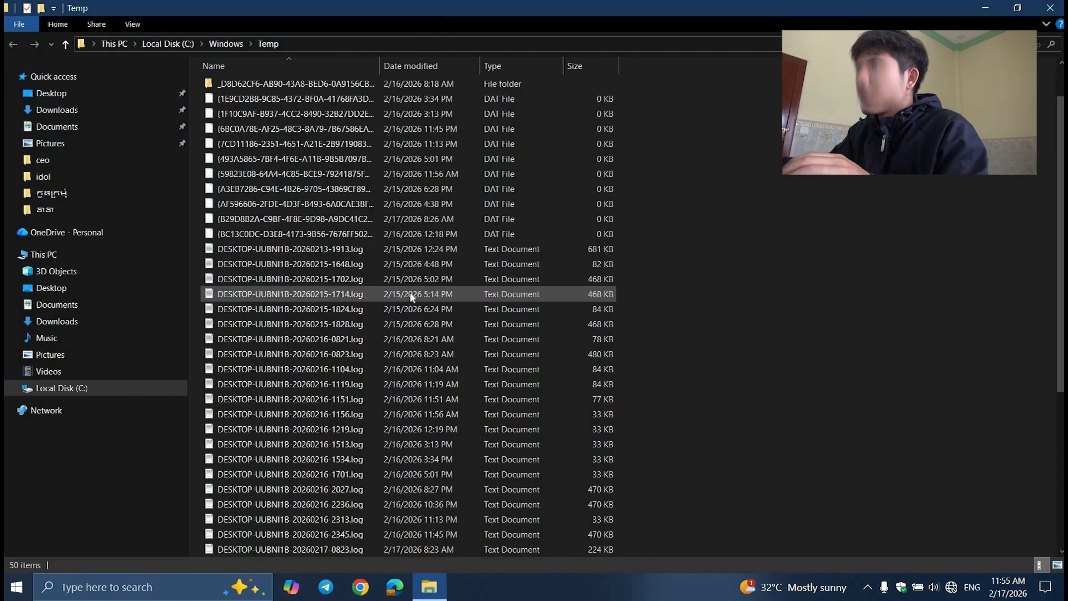
- Permanently delete everything in the Windows Temp folder, skip all items in use, and close the folder
key("ctrl+a")
key("shift+Delete")
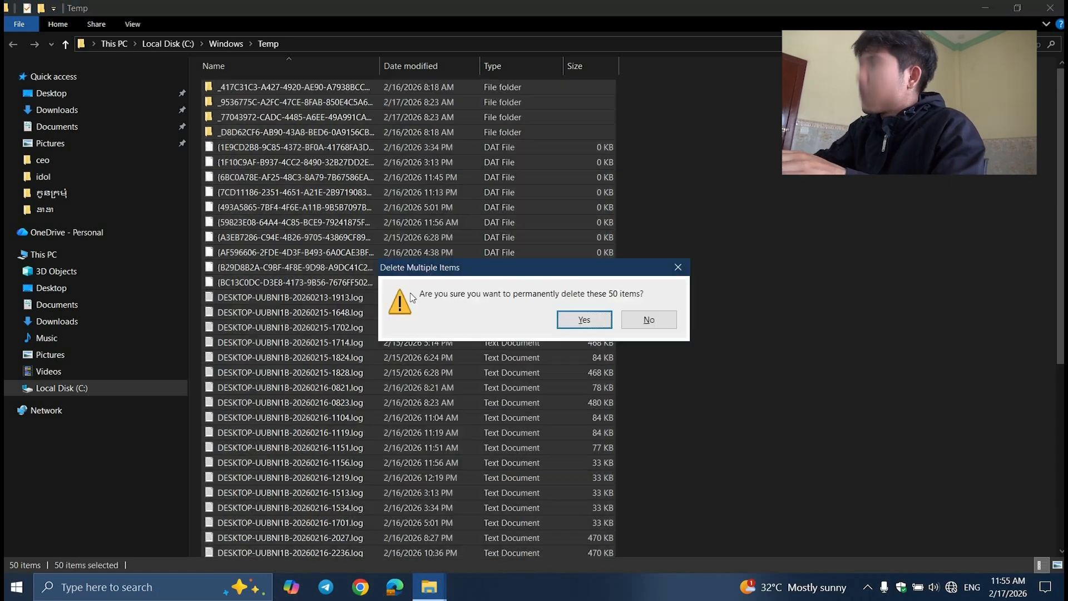
key("Return")
key("alt+d")
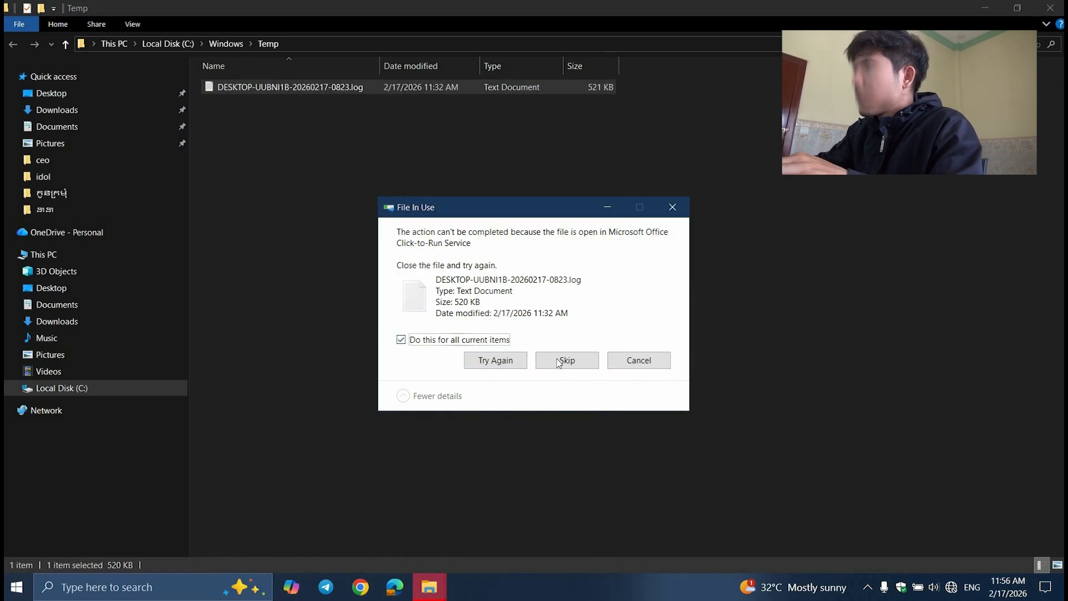
left_click(566, 361)
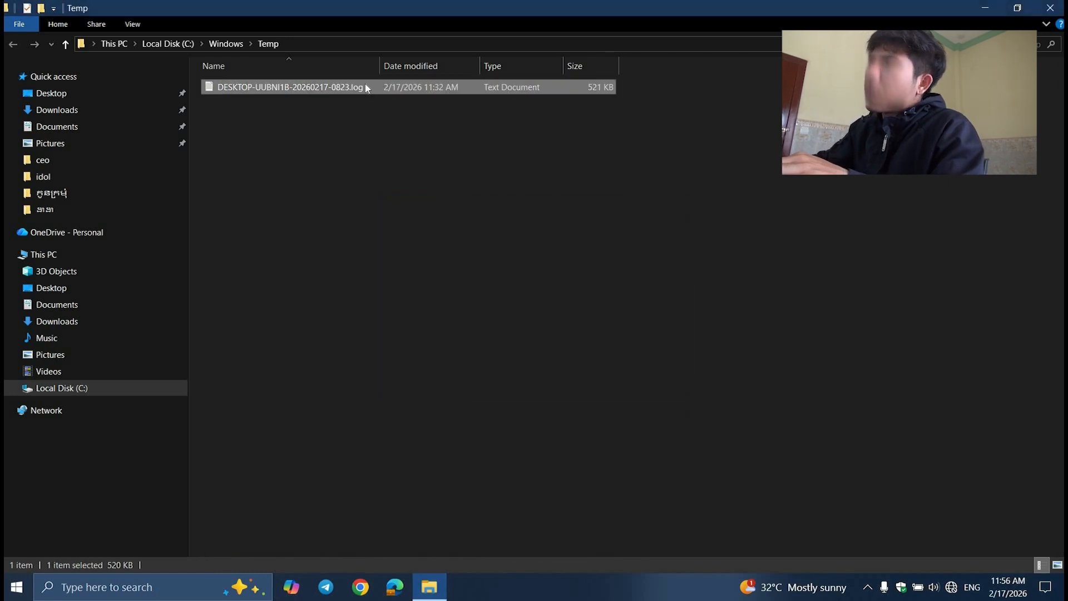
left_click_drag(365, 147, 341, 83)
left_click(445, 156)
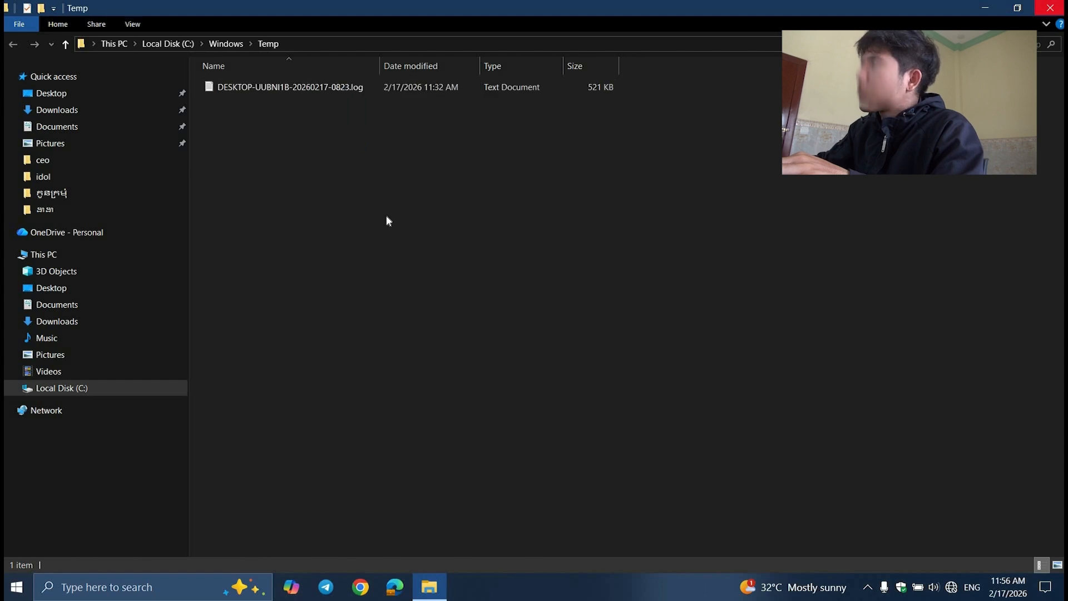
key("alt+F4")
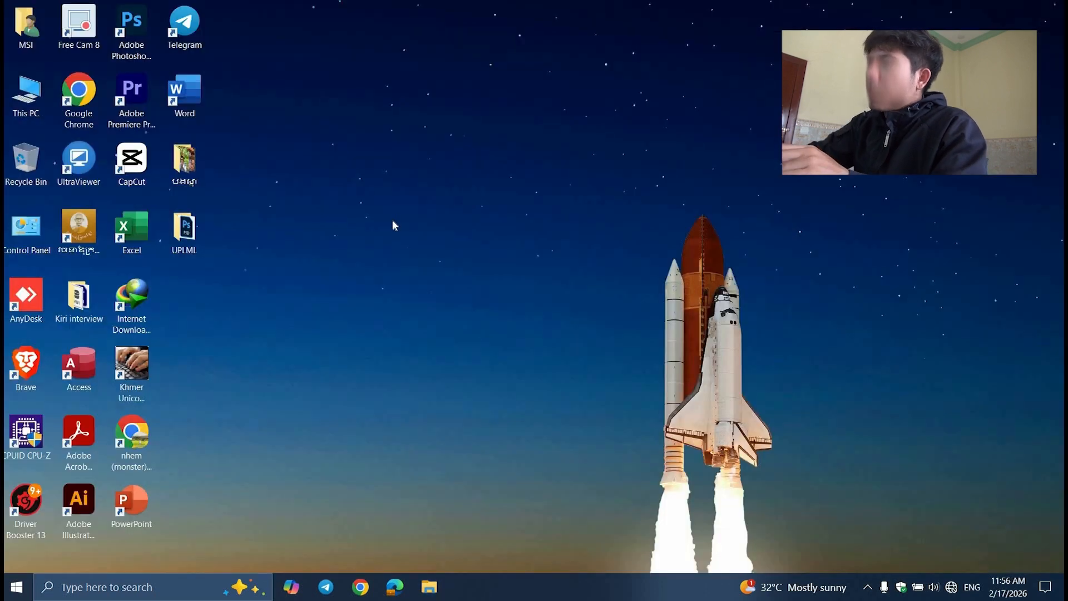
- Open the user's temporary files folder with the Run command "%temp%"
key("super+r")
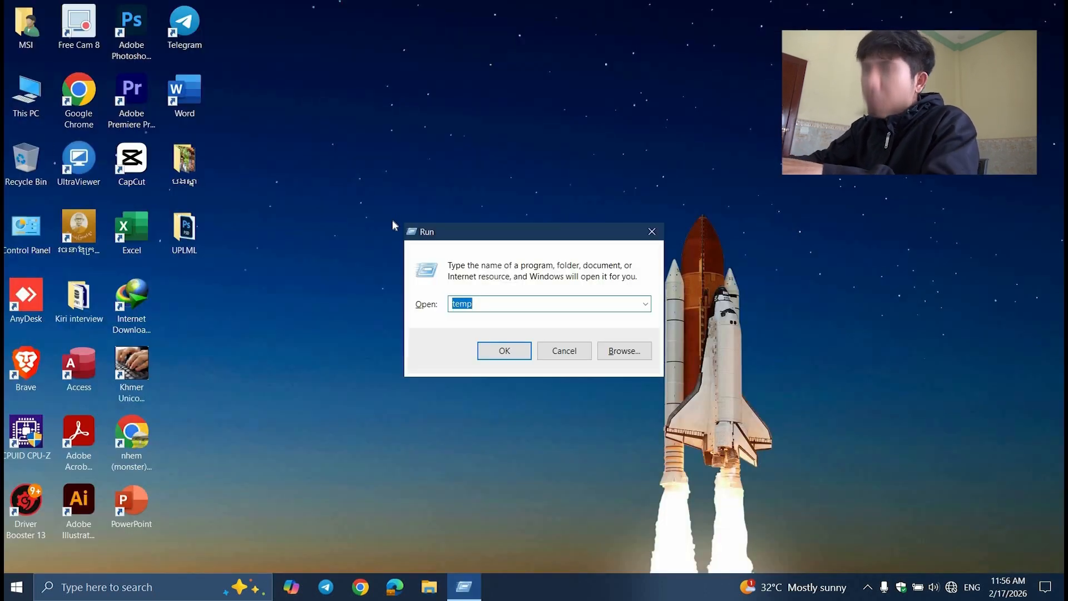
type("%")
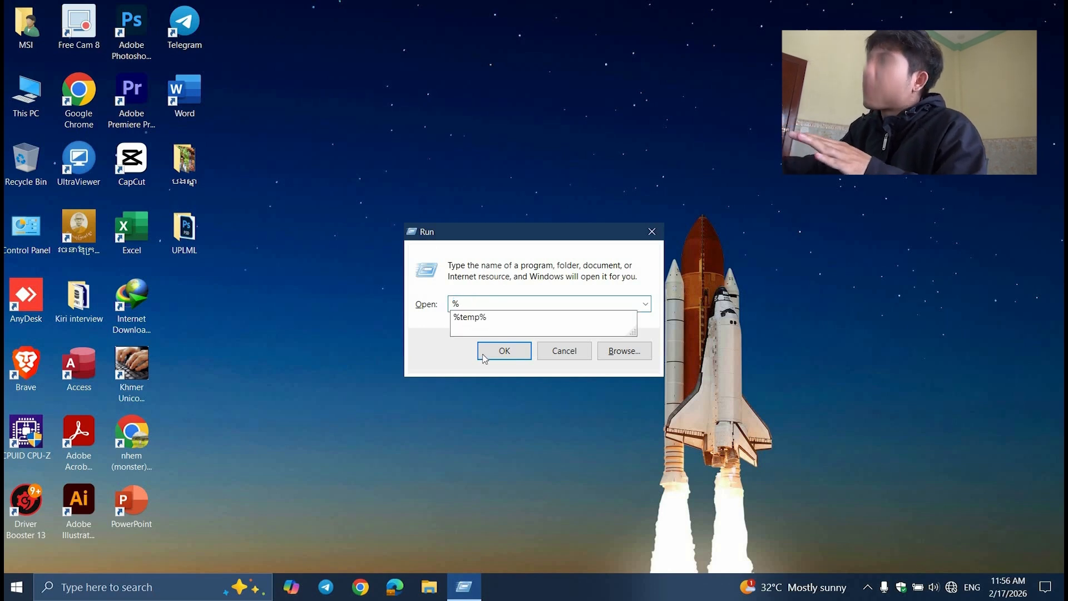
left_click(482, 319)
key("Return")
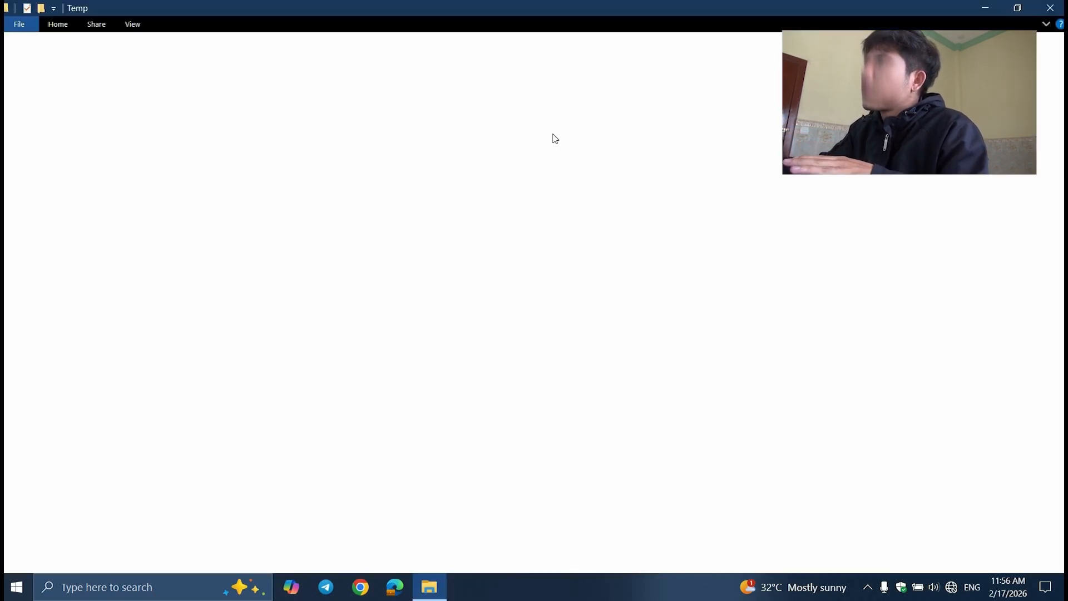
- Permanently delete everything in the user's Temp folder and skip the items that are in use
left_click(709, 65)
scroll(472, 224, "down", 8)
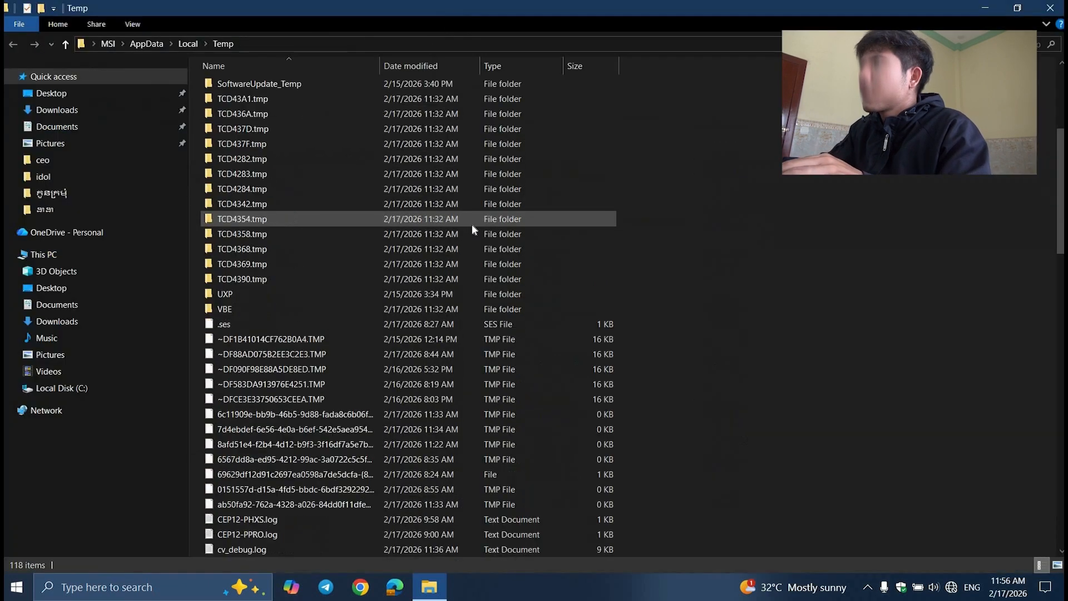
scroll(471, 224, "up", 8)
key("ctrl+a")
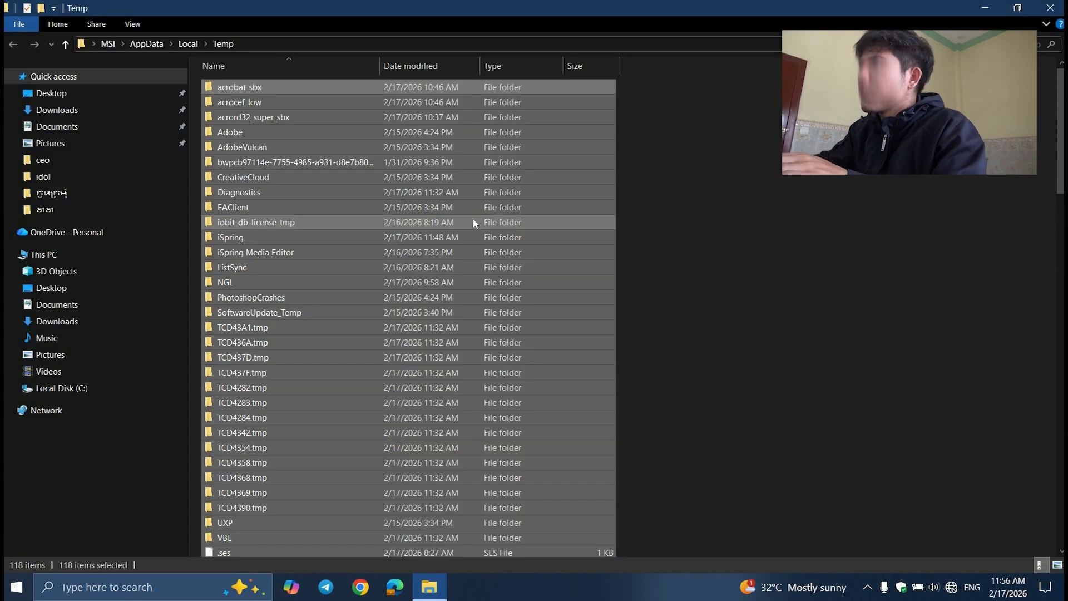
key("shift+Delete")
key("Return")
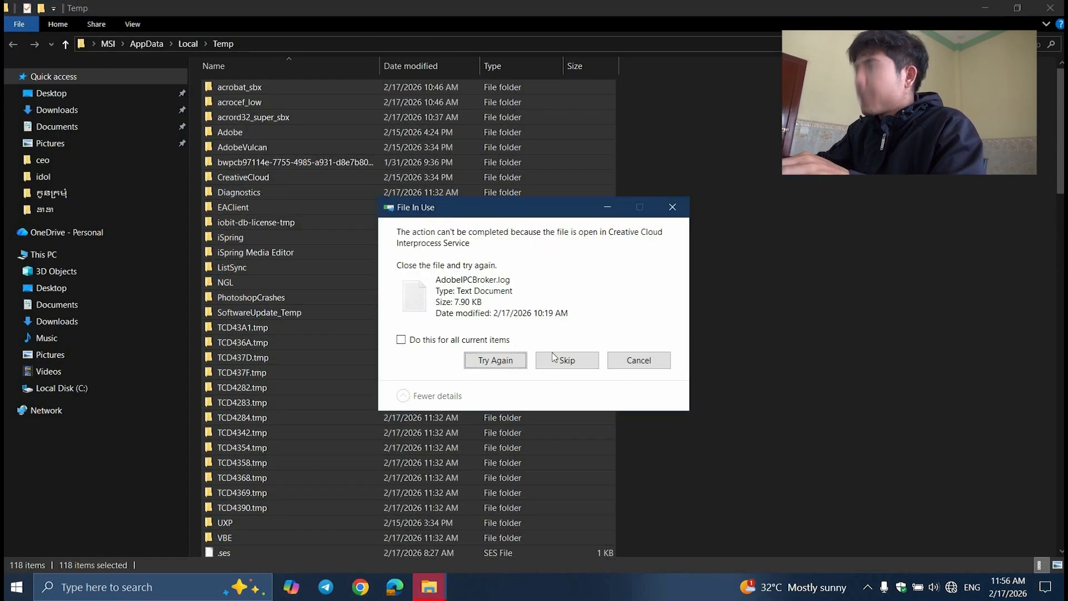
left_click(555, 358)
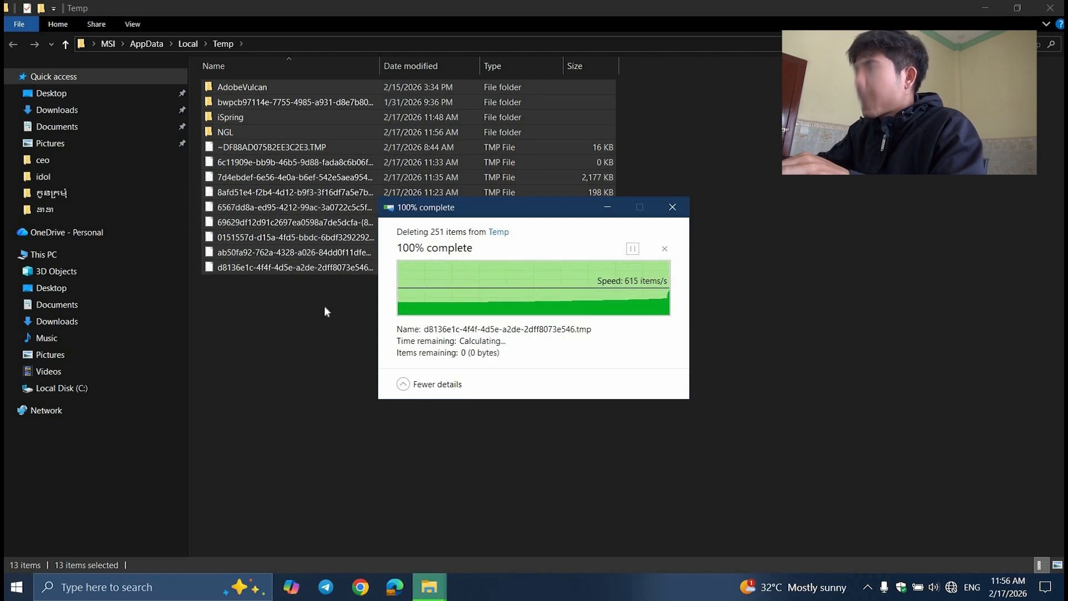
- Try again to permanently delete the items remaining in the user's Temp folder, skipping those in use
left_click(661, 320)
key("ctrl+a")
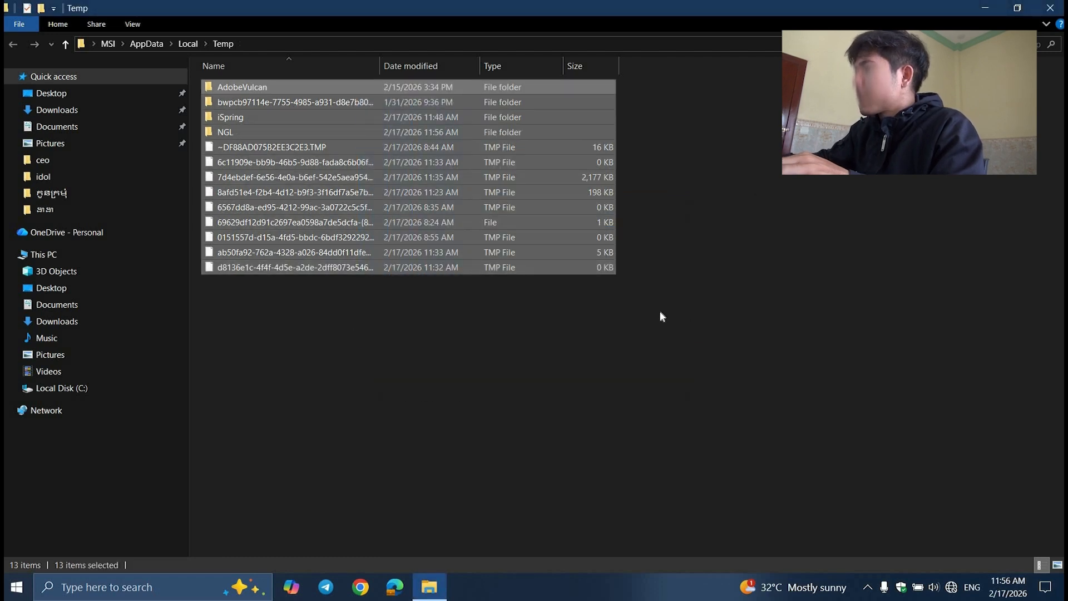
key("shift+Delete")
left_click(613, 319)
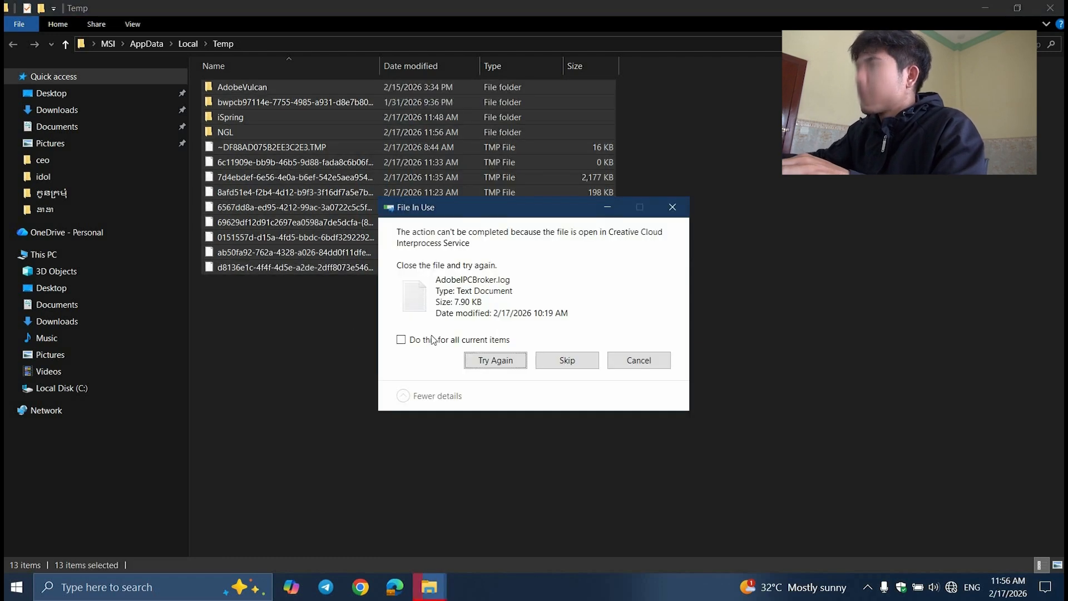
left_click(567, 361)
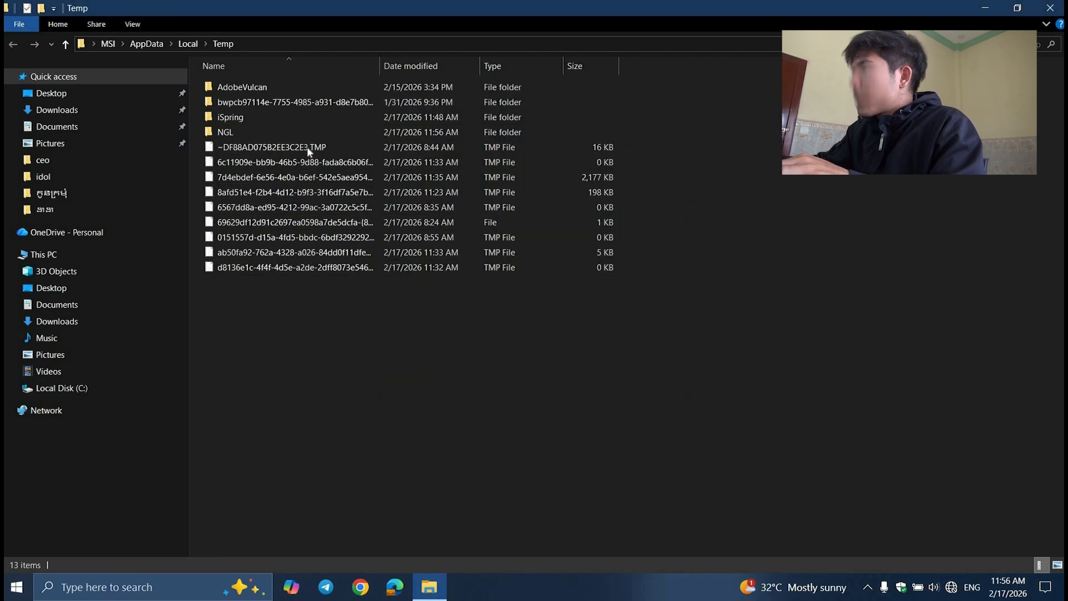
- Leave the Temp folder, return to the desktop and refresh it four times
key("super+d")
right_click(306, 148)
left_click(382, 195)
right_click(356, 154)
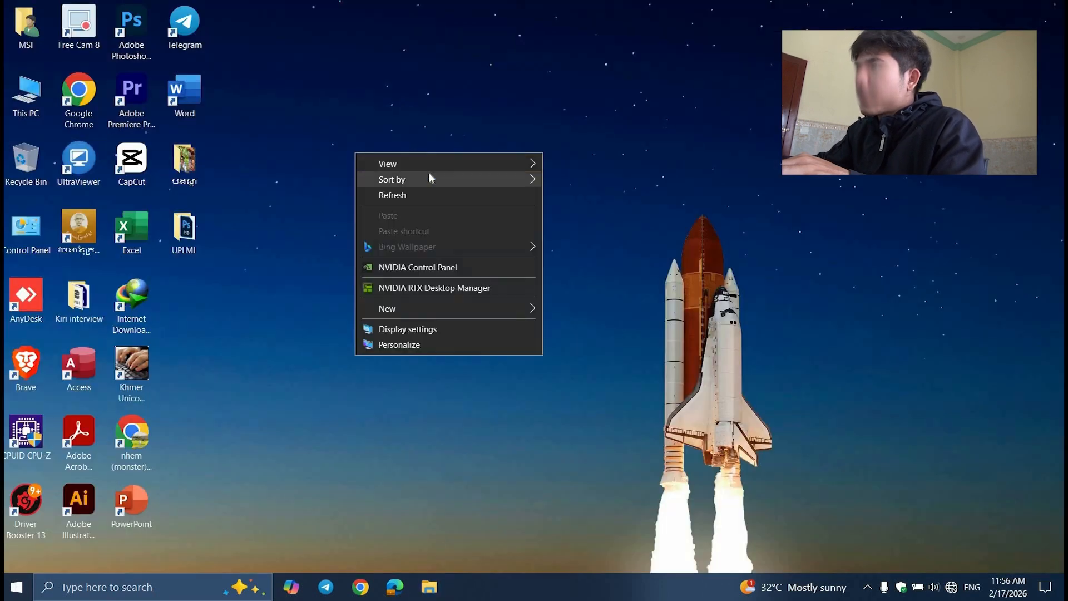
left_click(429, 194)
right_click(395, 139)
left_click(448, 180)
right_click(431, 128)
left_click(448, 176)
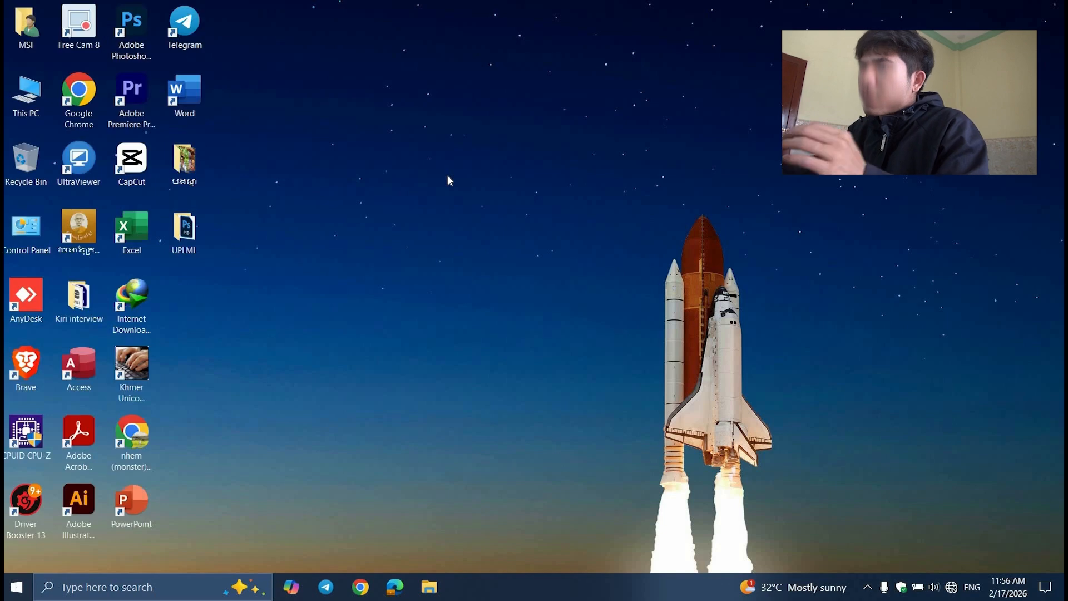